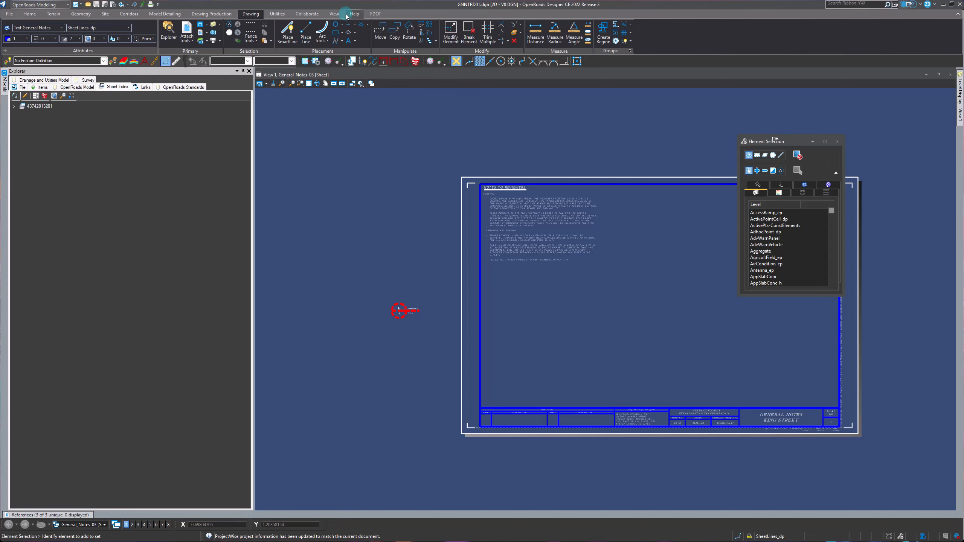
pyautogui.click(376, 13)
pyautogui.click(307, 31)
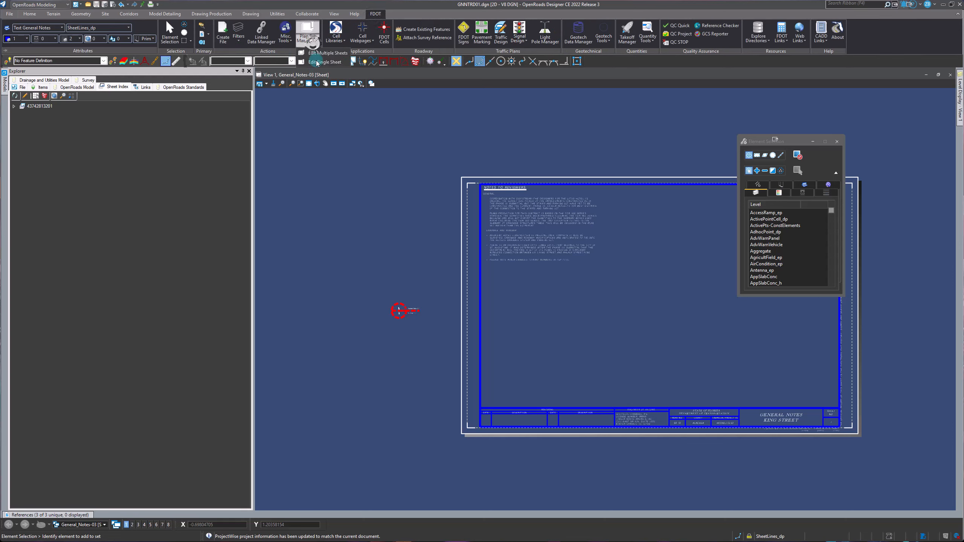
pyautogui.click(317, 62)
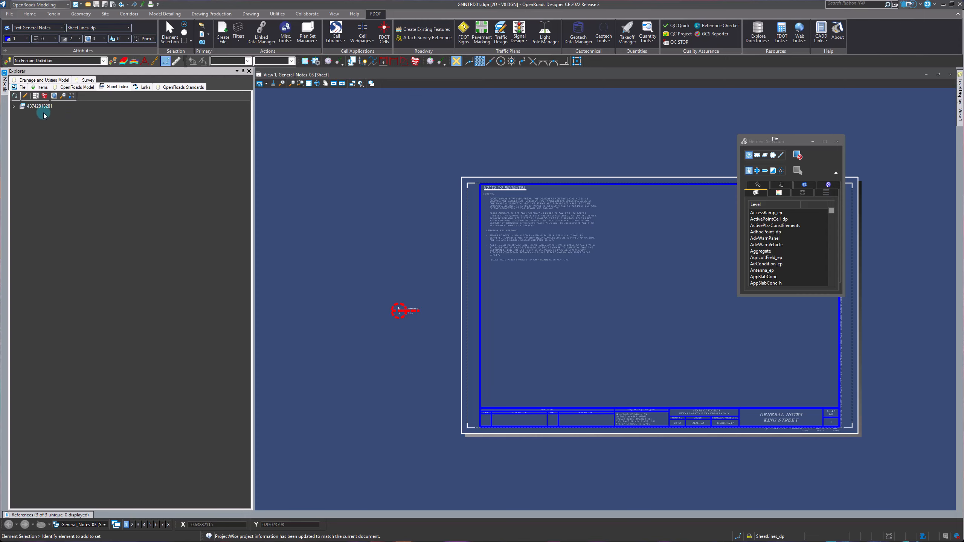
# Make the sheet index editable and add a new folder named Roadway_Test under the project
pyautogui.click(26, 96)
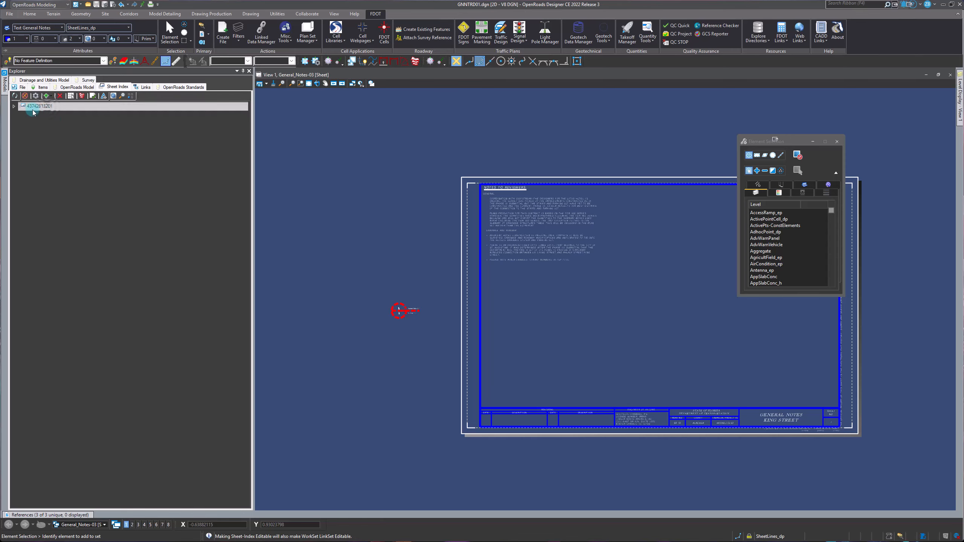
pyautogui.click(51, 96)
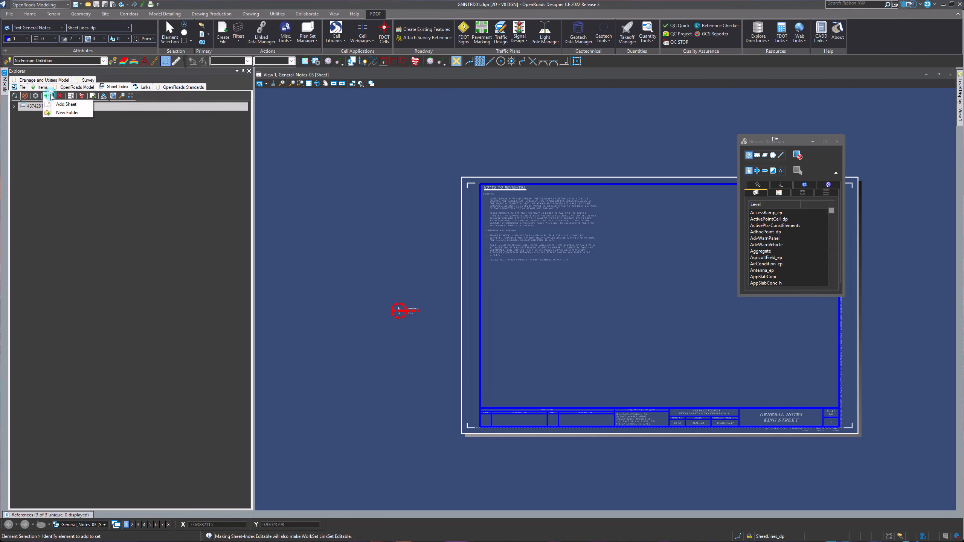
pyautogui.click(62, 113)
pyautogui.write('Roadway_Test')
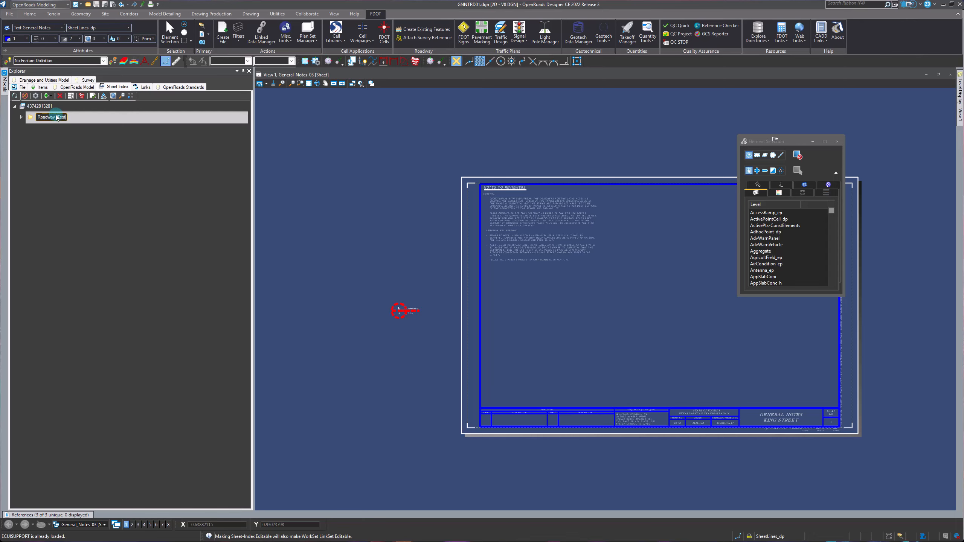
pyautogui.press('Return')
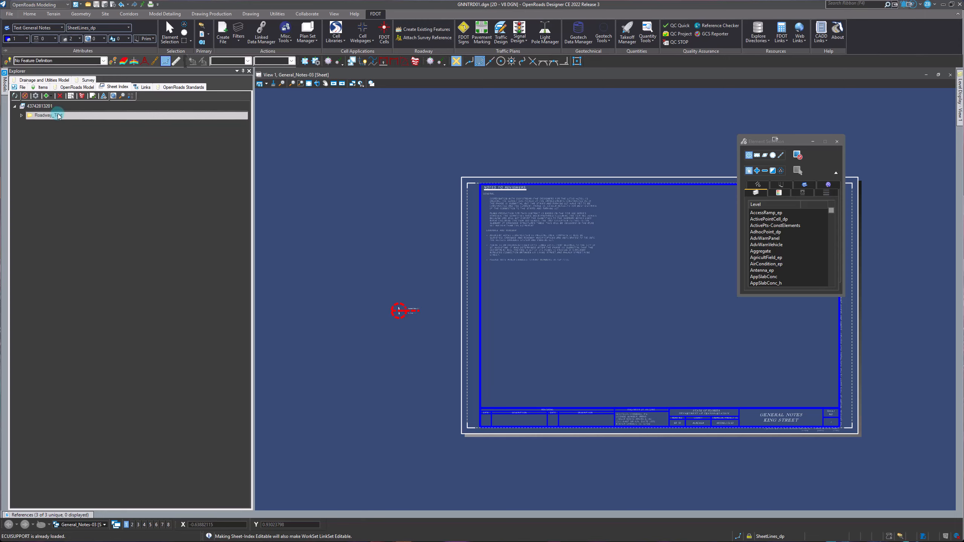
# Open the Roadway_Test folder's properties and set the number of digits for its sheet numbers to 1
pyautogui.rightClick(59, 116)
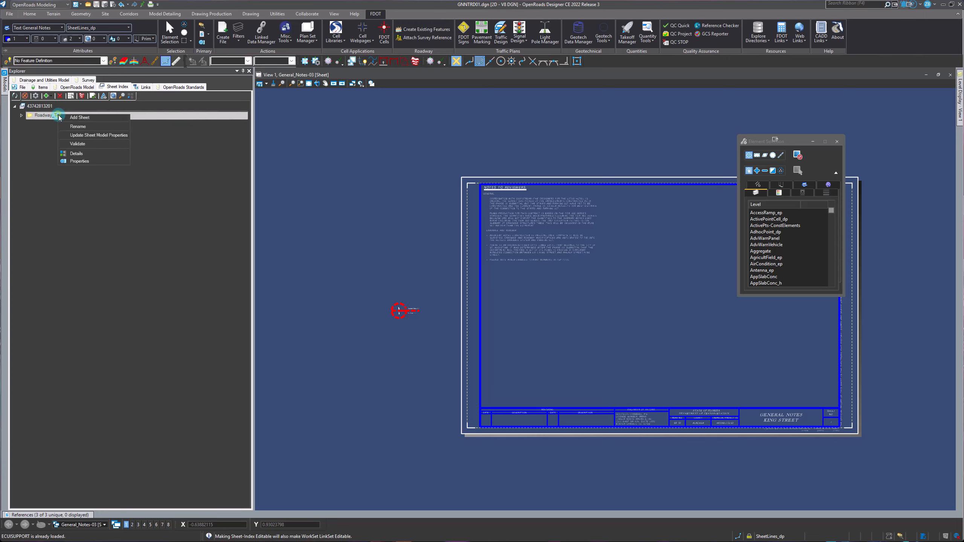
pyautogui.click(74, 163)
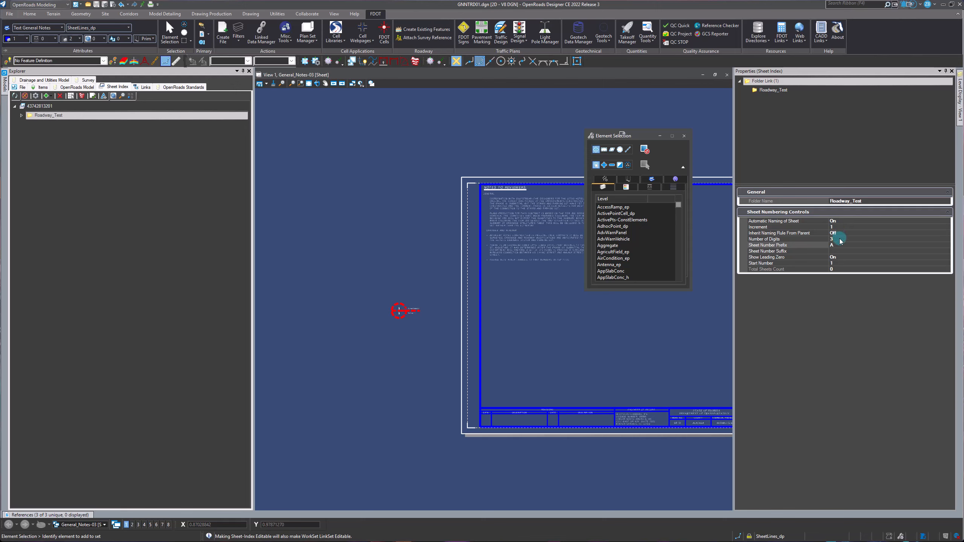
pyautogui.click(837, 239)
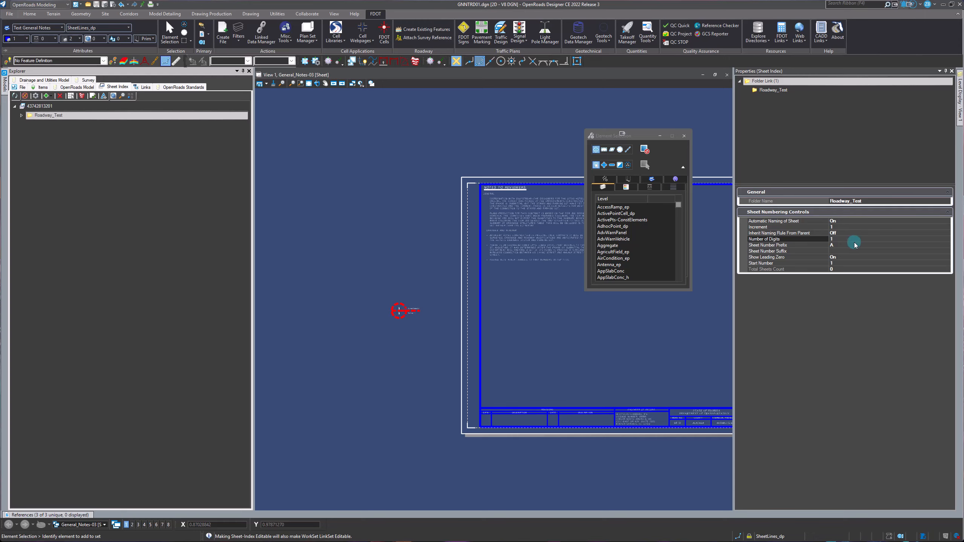
# Clear the Roadway_Test folder's sheet number prefix and set Show Leading Zero to Off
pyautogui.click(842, 245)
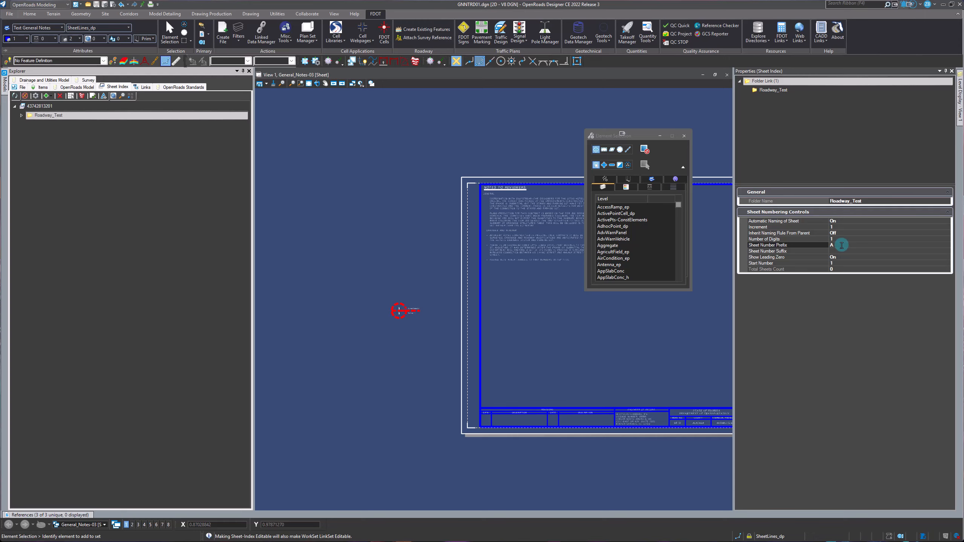
pyautogui.click(838, 247)
pyautogui.press('BackSpace')
pyautogui.click(840, 257)
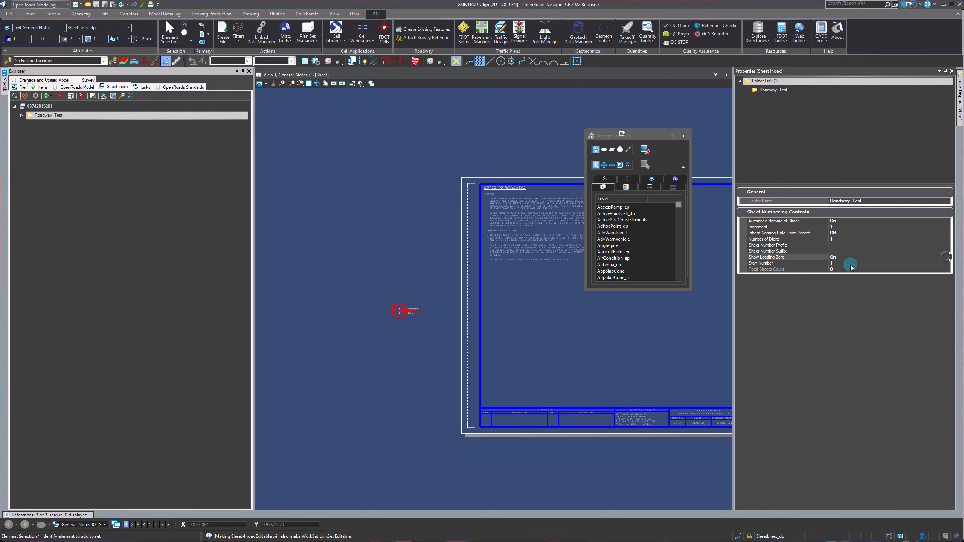
pyautogui.click(839, 258)
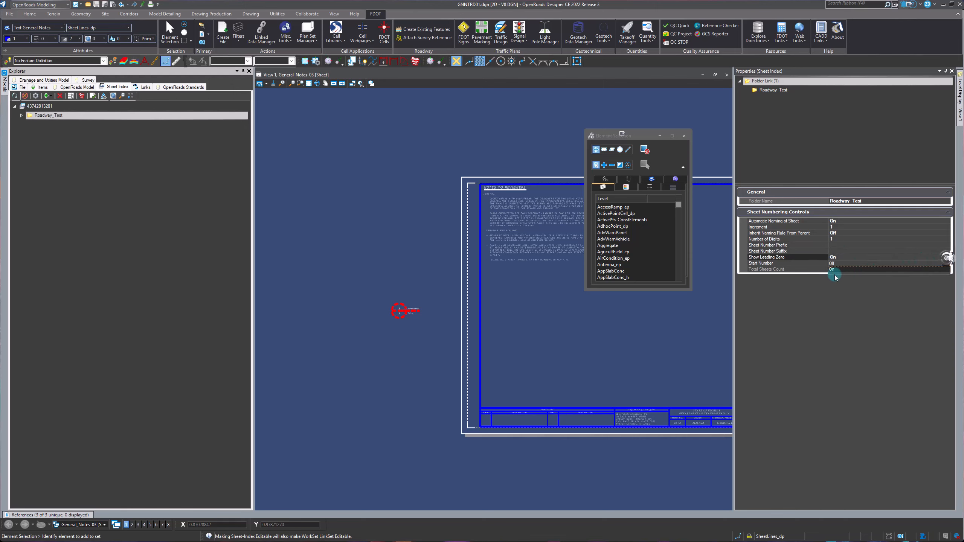
pyautogui.click(833, 263)
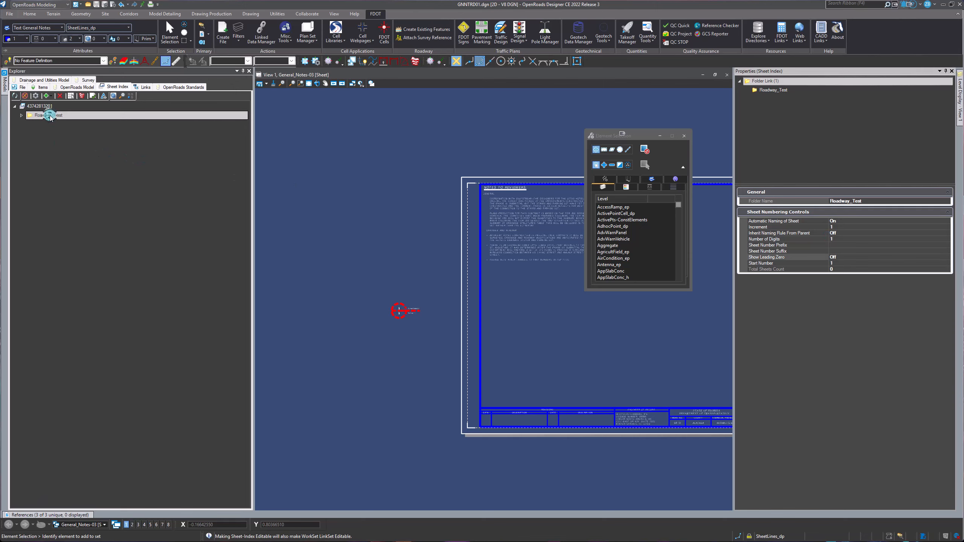
# Review the sheet numbering controls of the sheet index's top-level project entry
pyautogui.click(39, 106)
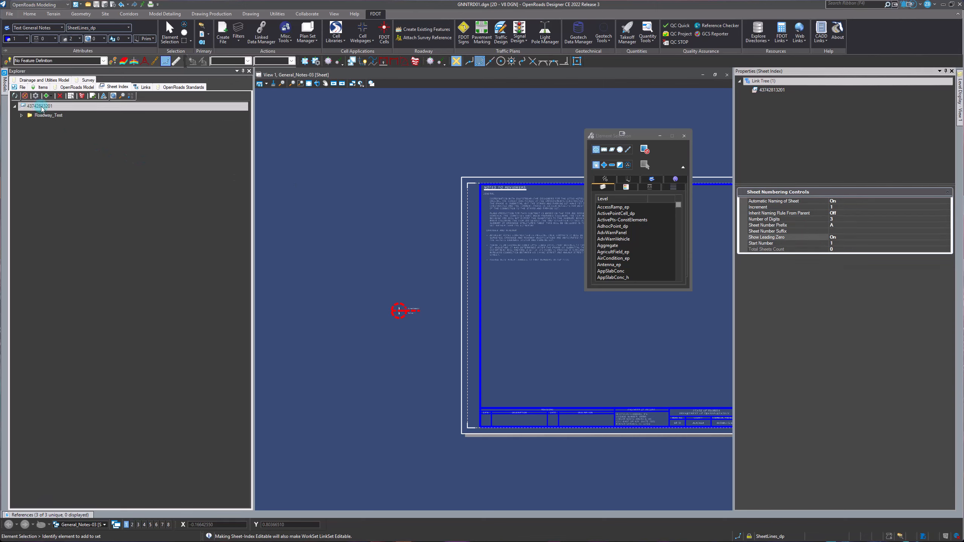
pyautogui.click(866, 226)
pyautogui.click(823, 271)
# Start adding sheets to the Roadway_Test folder and browse to the project's Roadway document folder
pyautogui.click(57, 115)
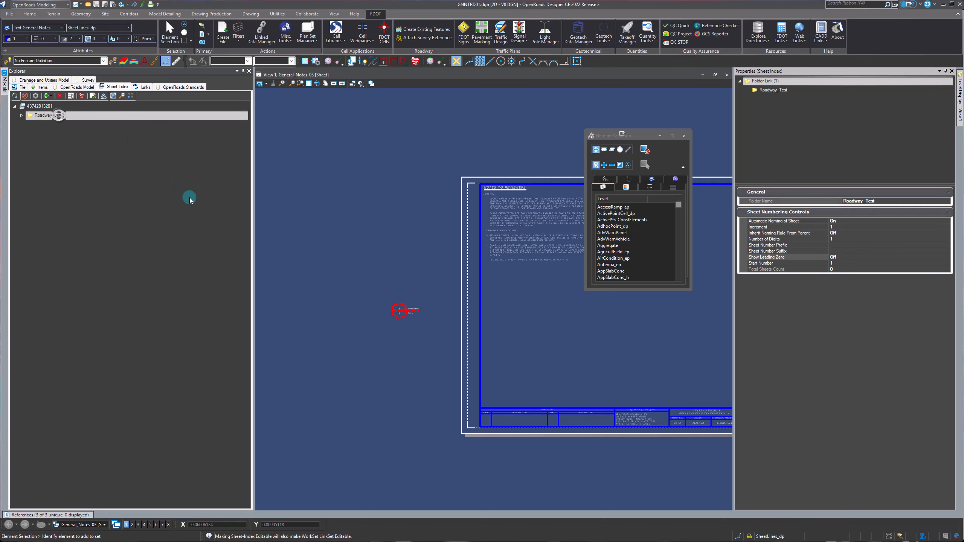
pyautogui.click(50, 96)
pyautogui.click(54, 103)
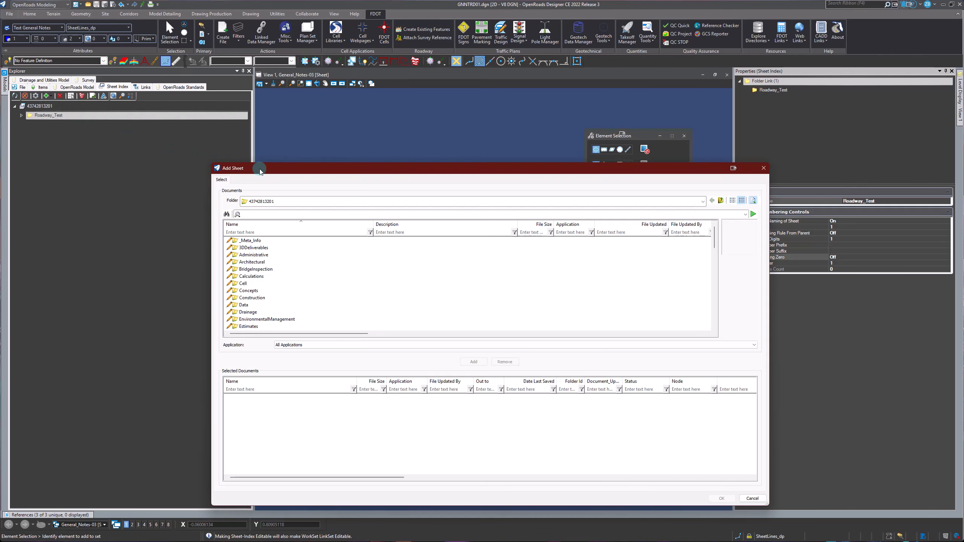
pyautogui.moveTo(260, 171); pyautogui.dragTo(261, 122)
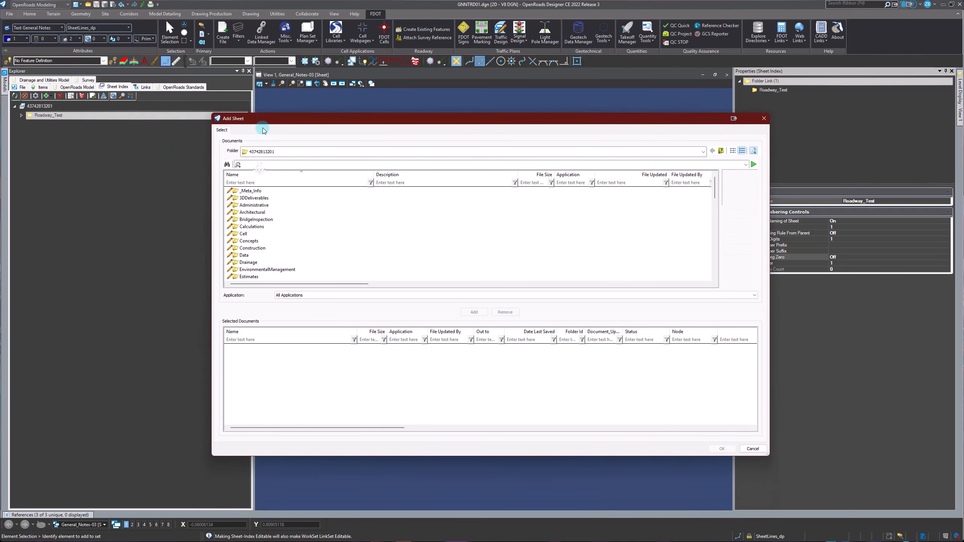
pyautogui.scroll(-6, 292, 240)
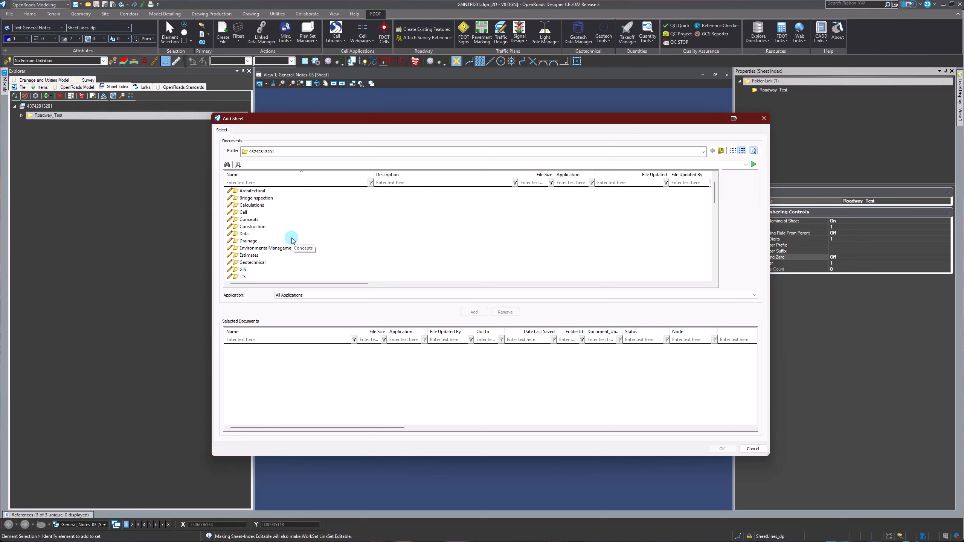
pyautogui.doubleClick(249, 235)
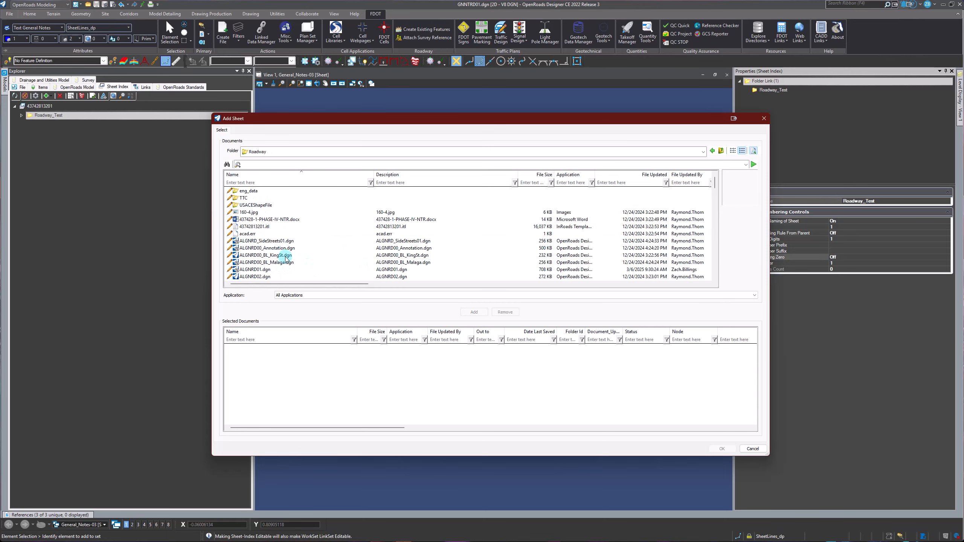
# Select CESSRD01.dgn, KEYSRD01.dgn and GNNTRD01.dgn as source files for the new sheets
pyautogui.scroll(-3, 319, 255)
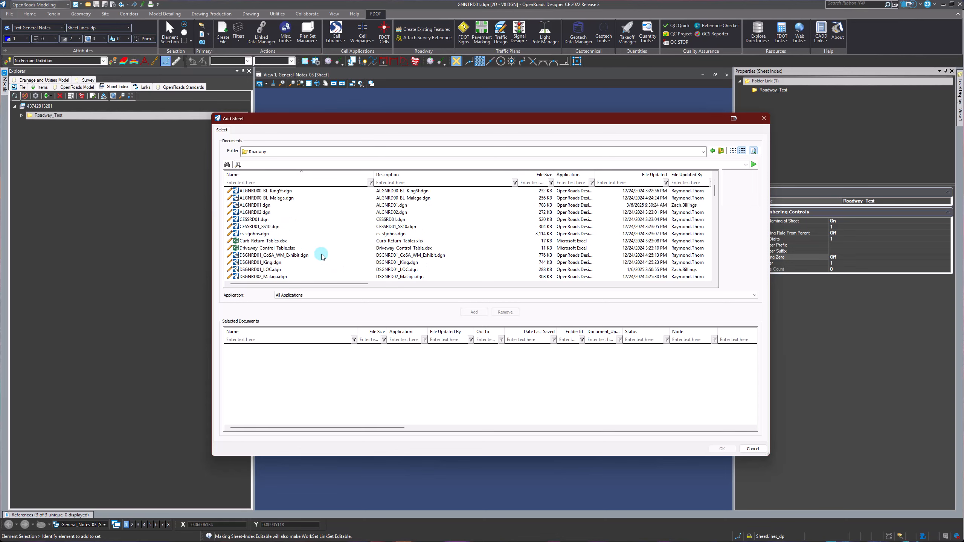
pyautogui.click(268, 220)
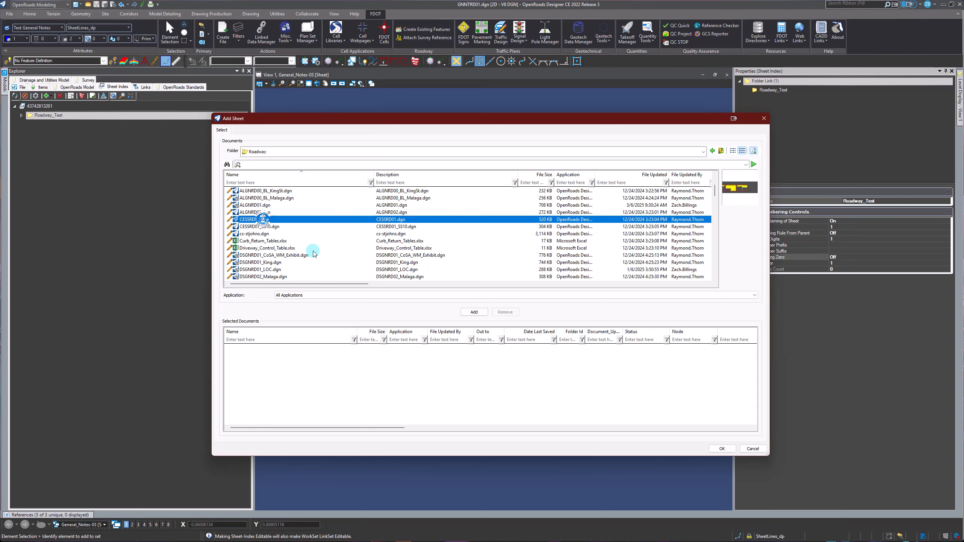
pyautogui.scroll(-2, 317, 256)
pyautogui.scroll(-2, 317, 255)
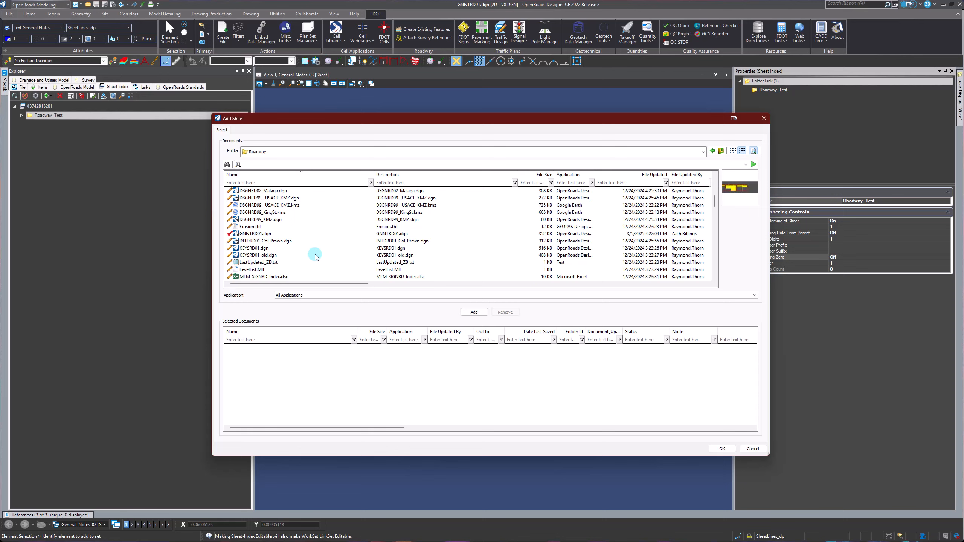
pyautogui.click(261, 249)
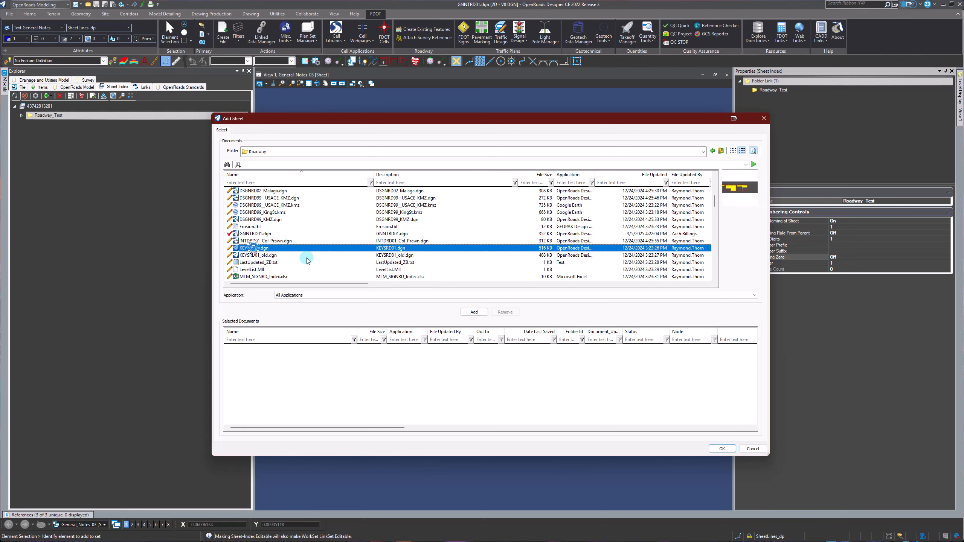
pyautogui.keyDown('ctrl'); pyautogui.click(262, 233); pyautogui.keyUp('ctrl')
# Include PLANRD01.dgn, PLANRD02_Malaga.dgn, PROFRD01.dgn and RDXSRD01_King.dgn in the selection, add all selected files to the document list and confirm it
pyautogui.scroll(-6, 356, 268)
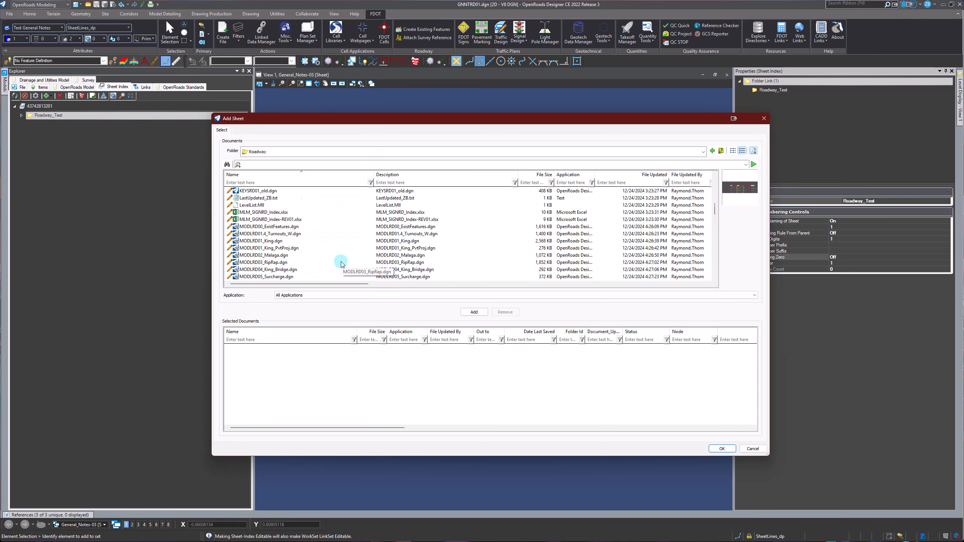
pyautogui.scroll(-1, 341, 265)
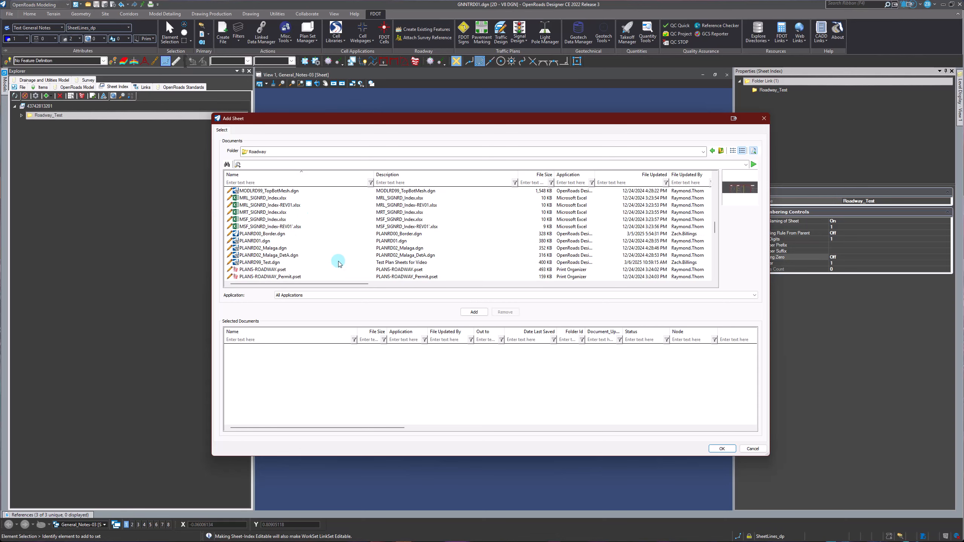
pyautogui.keyDown('ctrl'); pyautogui.click(255, 241); pyautogui.keyUp('ctrl')
pyautogui.keyDown('ctrl'); pyautogui.click(315, 249); pyautogui.keyUp('ctrl')
pyautogui.scroll(-3, 315, 253)
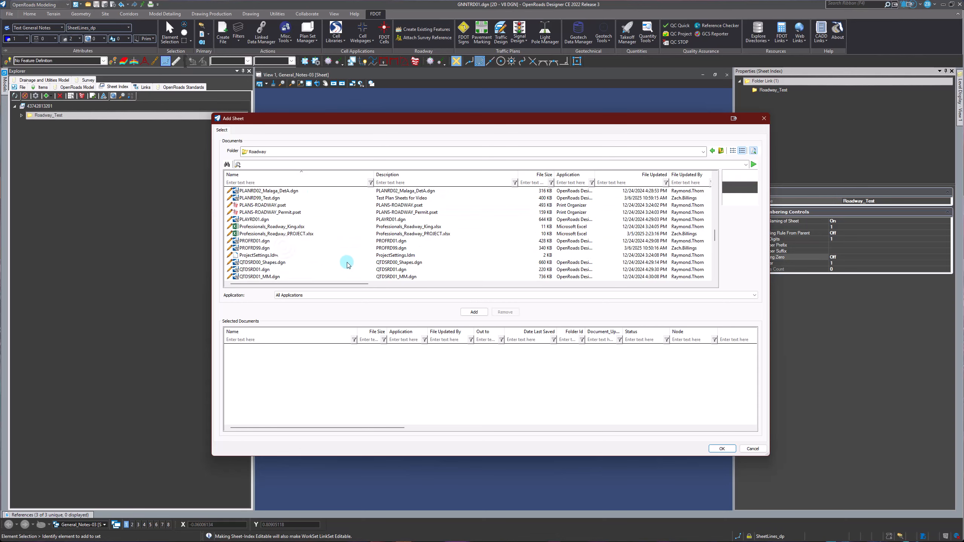
pyautogui.scroll(-3, 347, 253)
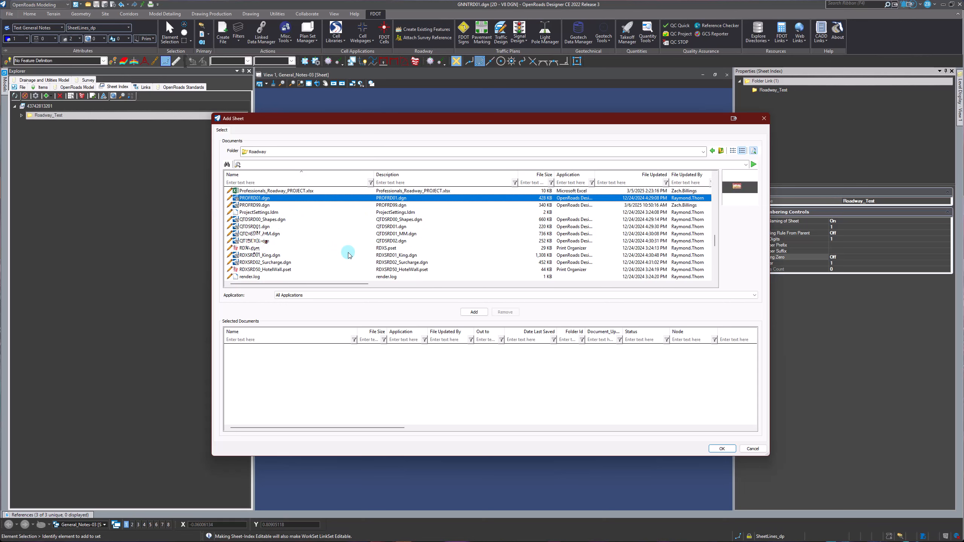
pyautogui.click(272, 235)
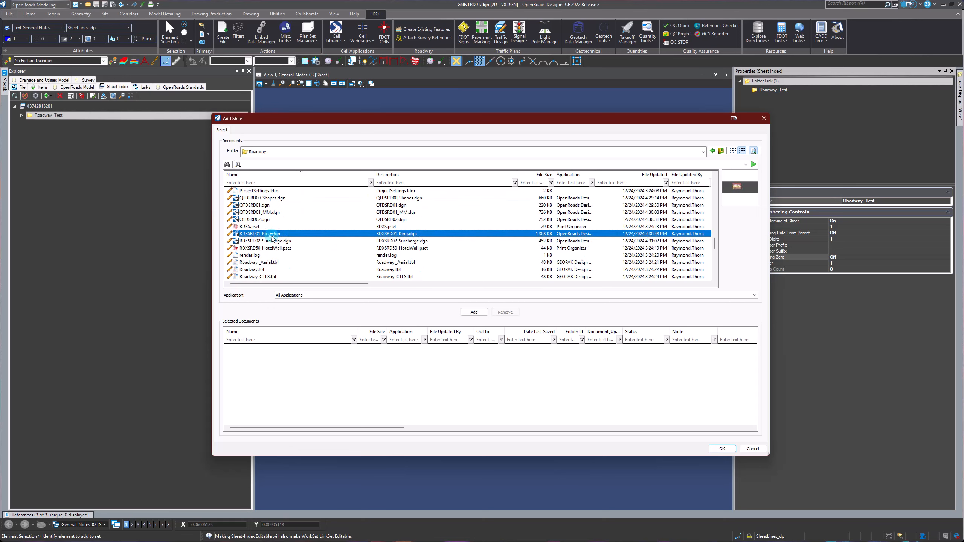
pyautogui.click(479, 313)
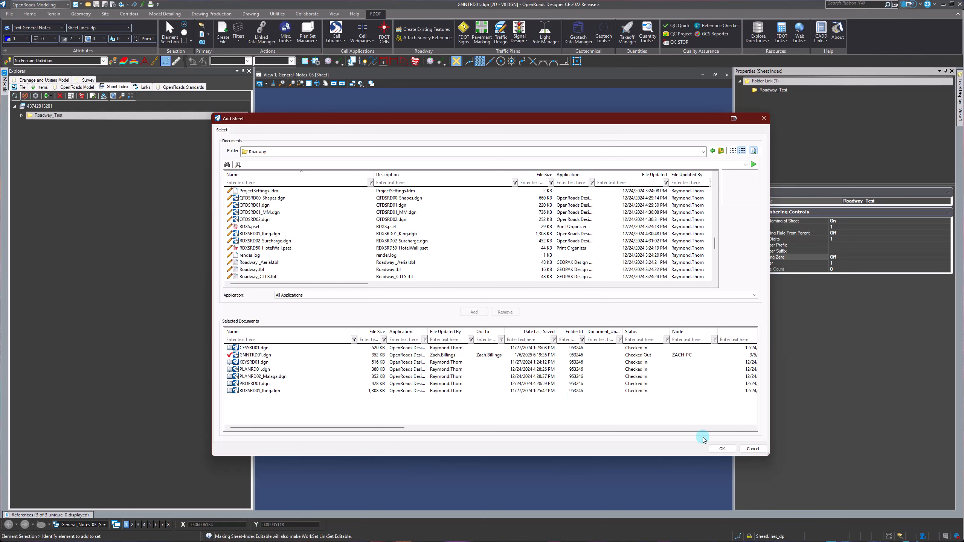
pyautogui.click(721, 449)
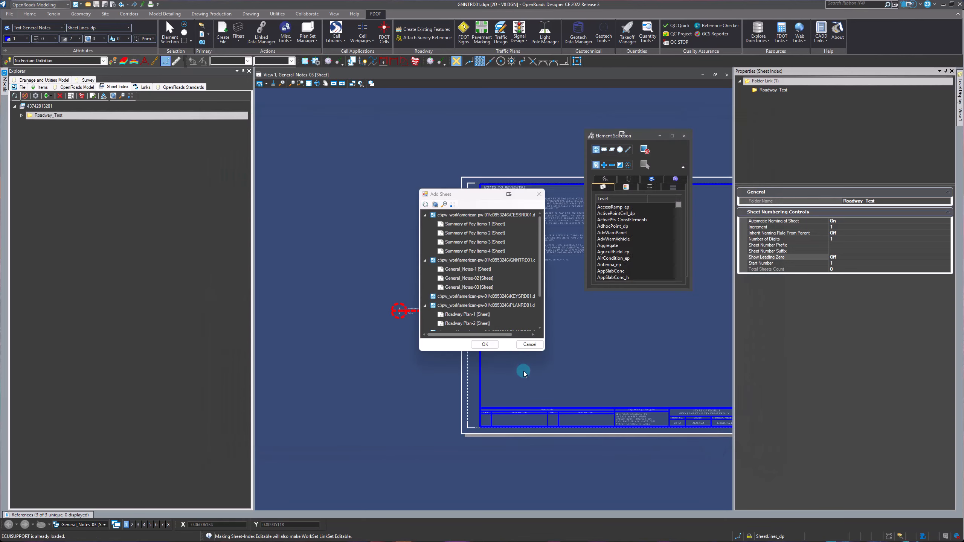
# Enlarge the sheet list and select Summary of Pay Items-1 through 4 and General_Notes-1 through General_Notes-03
pyautogui.moveTo(544, 351); pyautogui.dragTo(615, 477)
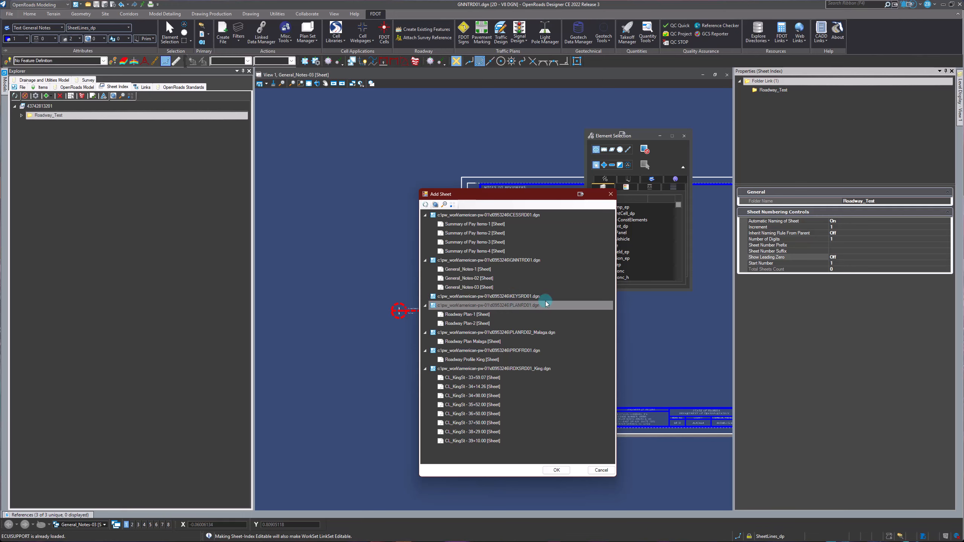
pyautogui.click(504, 225)
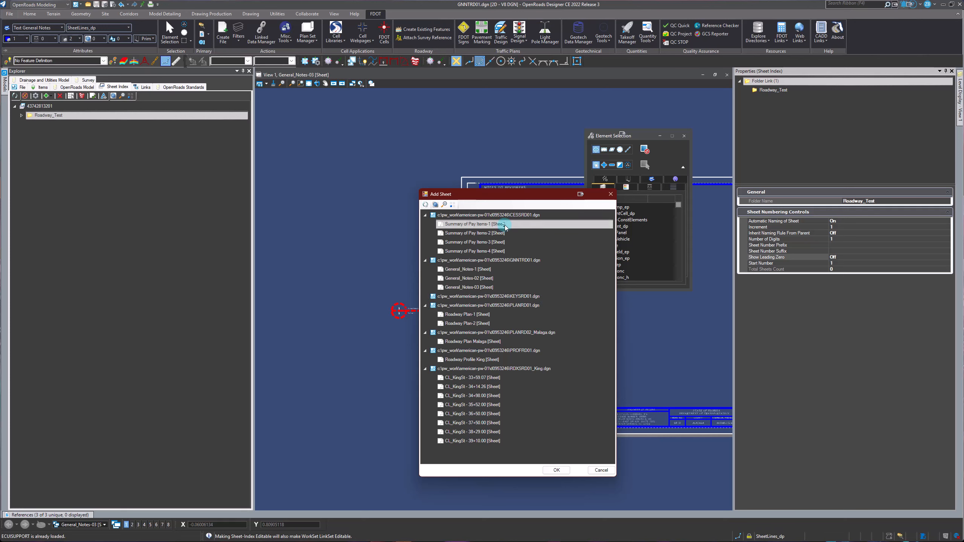
pyautogui.keyDown('shift'); pyautogui.click(504, 251); pyautogui.keyUp('shift')
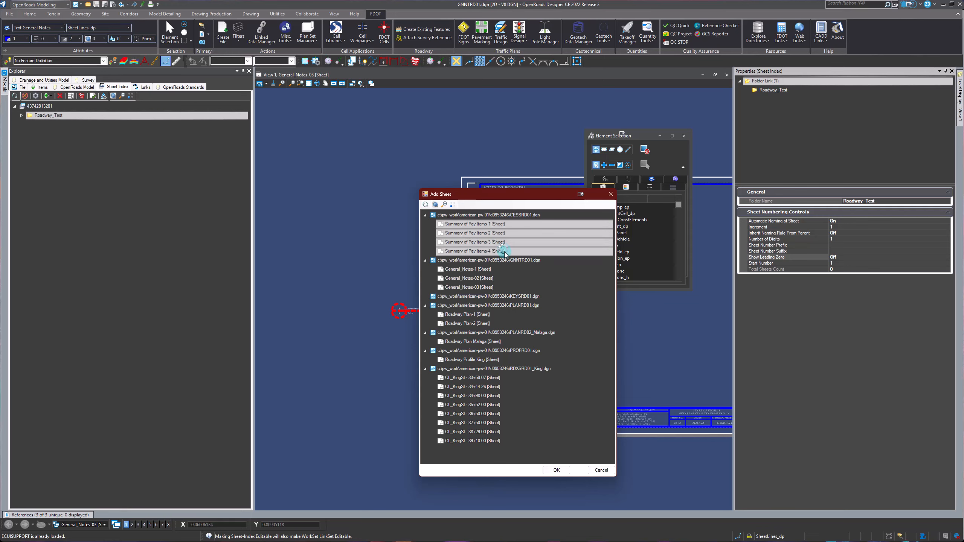
pyautogui.keyDown('ctrl'); pyautogui.click(486, 271); pyautogui.keyUp('ctrl')
pyautogui.keyDown('ctrl'); pyautogui.keyDown('shift'); pyautogui.click(493, 289); pyautogui.keyUp('shift'); pyautogui.keyUp('ctrl')
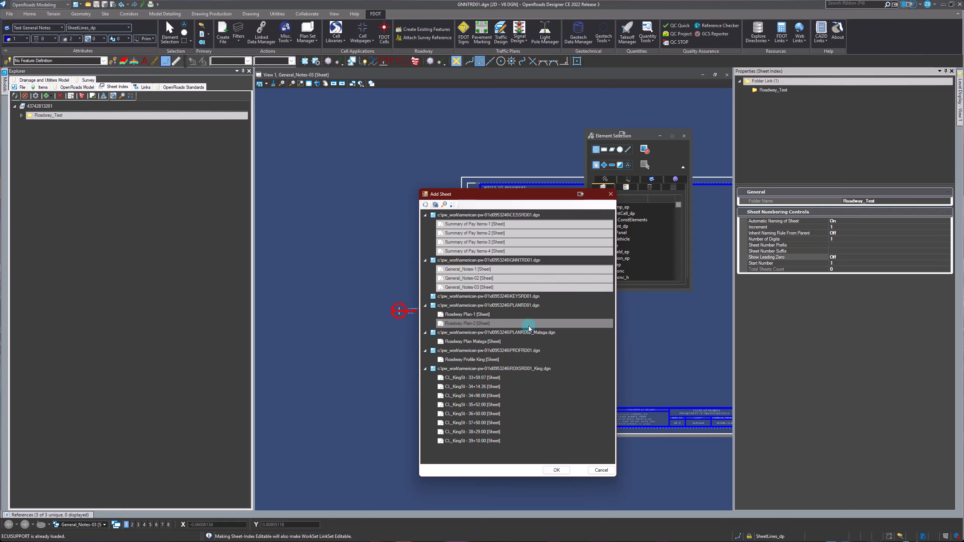
# Include Roadway Plan-1, Roadway Plan-2, Roadway Plan Malaga, Roadway Profile King and all CL_KingSt sheets, and add the selection to the Roadway_Test folder
pyautogui.keyDown('ctrl'); pyautogui.click(492, 315); pyautogui.keyUp('ctrl')
pyautogui.keyDown('ctrl'); pyautogui.click(490, 324); pyautogui.keyUp('ctrl')
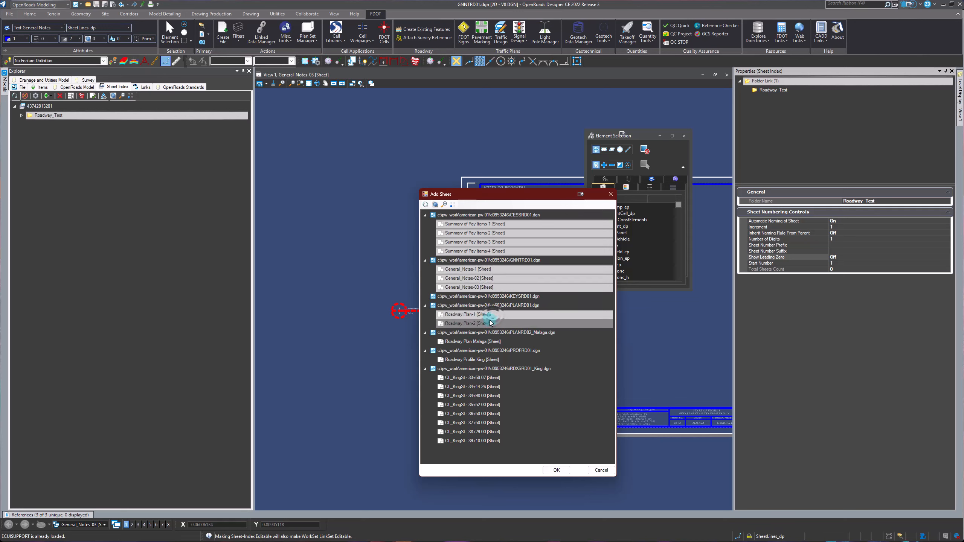
pyautogui.keyDown('ctrl'); pyautogui.click(495, 342); pyautogui.keyUp('ctrl')
pyautogui.keyDown('ctrl'); pyautogui.click(493, 360); pyautogui.keyUp('ctrl')
pyautogui.keyDown('ctrl'); pyautogui.click(496, 378); pyautogui.keyUp('ctrl')
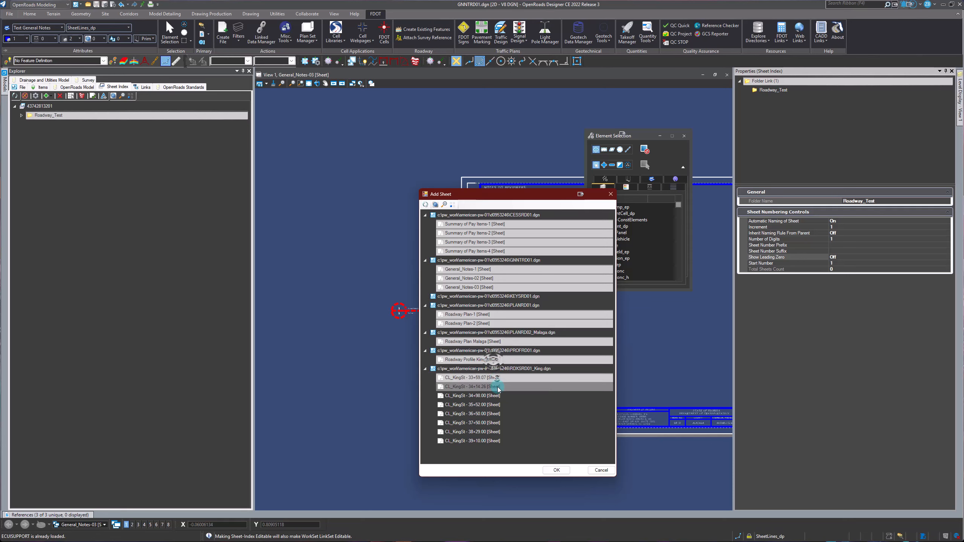
pyautogui.keyDown('ctrl'); pyautogui.keyDown('shift'); pyautogui.click(508, 439); pyautogui.keyUp('shift'); pyautogui.keyUp('ctrl')
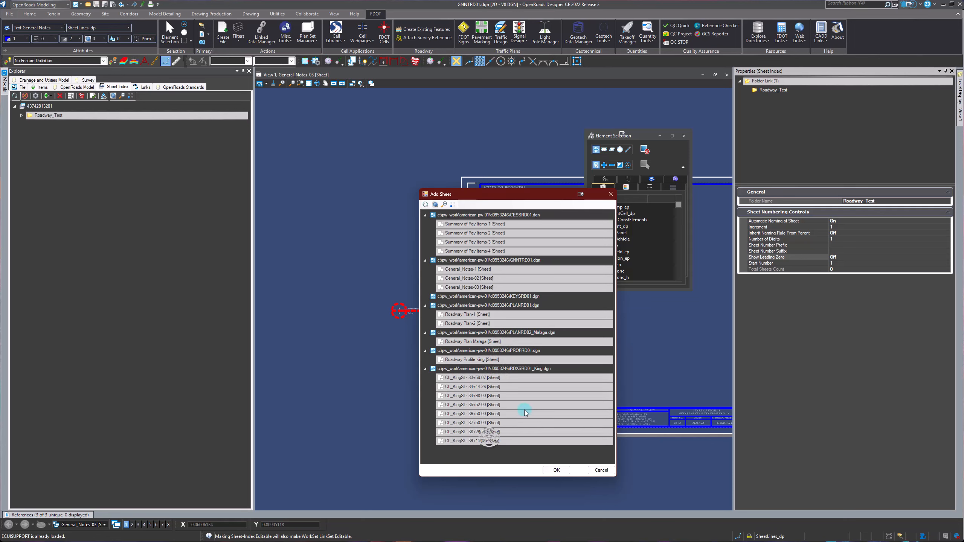
pyautogui.keyDown('ctrl'); pyautogui.click(495, 269); pyautogui.keyUp('ctrl')
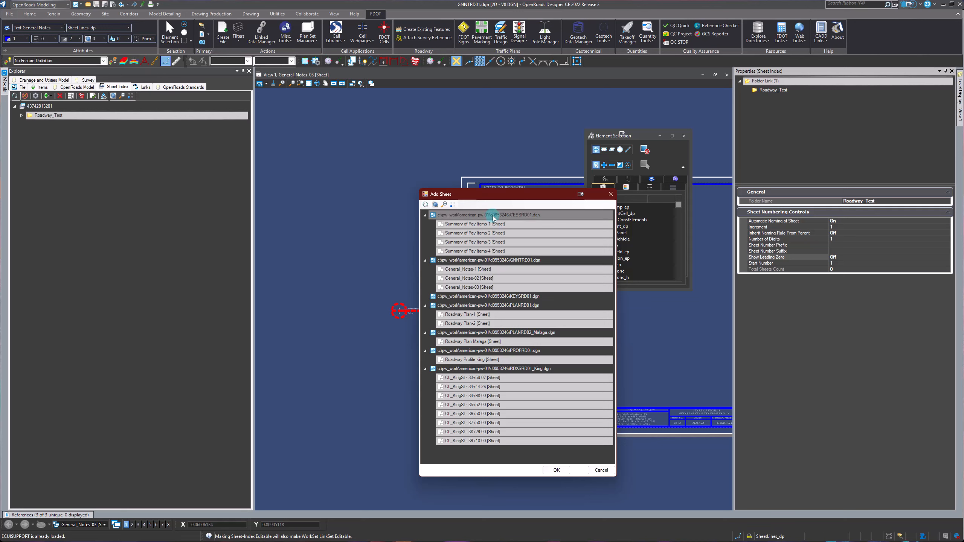
pyautogui.click(573, 310)
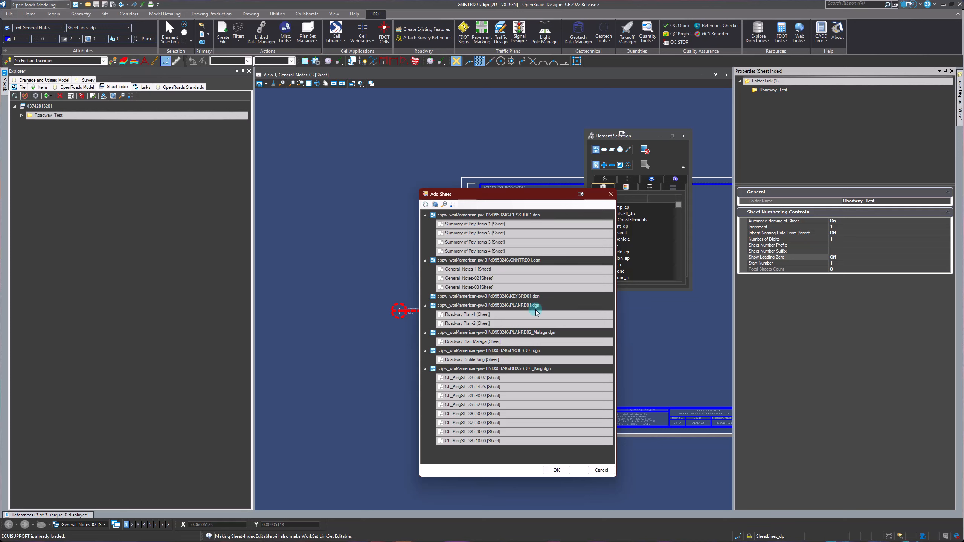
pyautogui.click(556, 470)
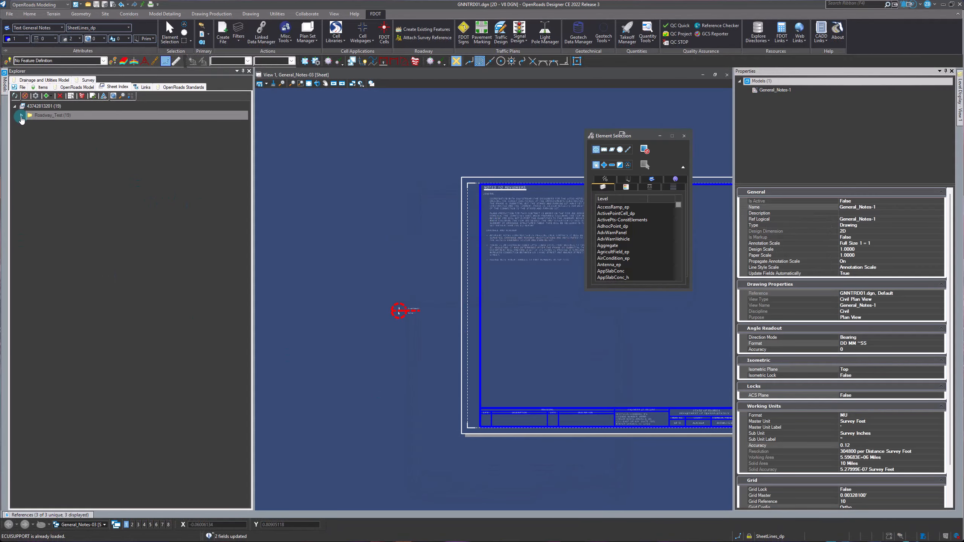
# Expand the Roadway_Test folder to review its sheets and end editing of the sheet index
pyautogui.click(21, 116)
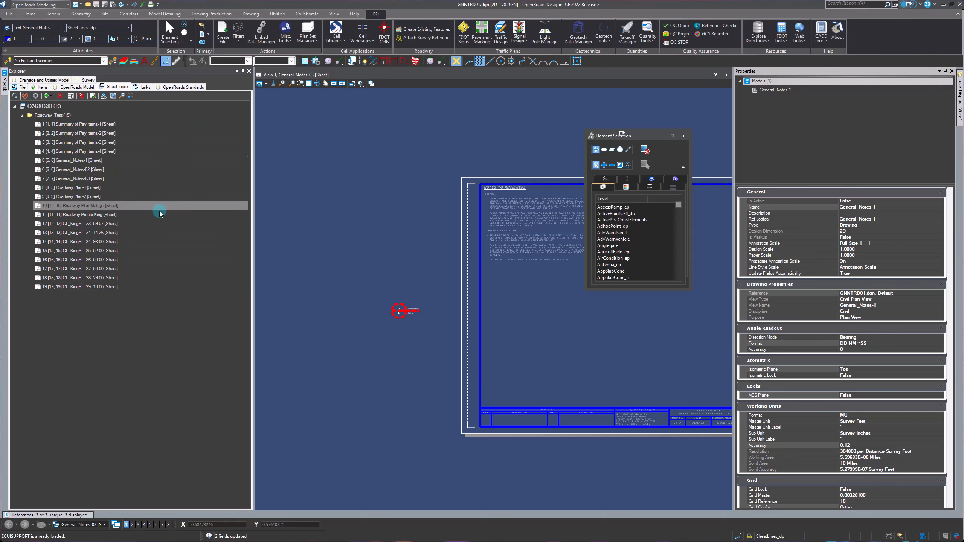
pyautogui.click(26, 97)
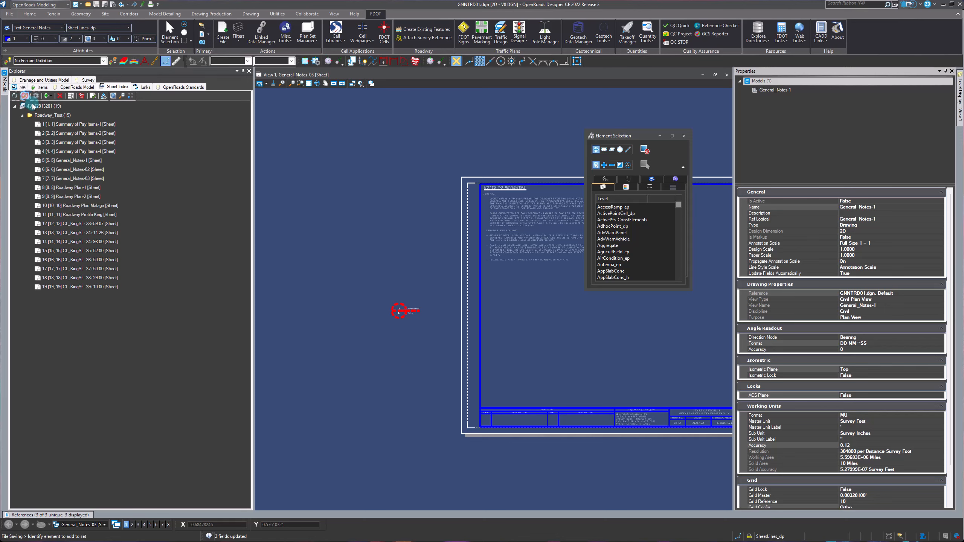
pyautogui.click(399, 332)
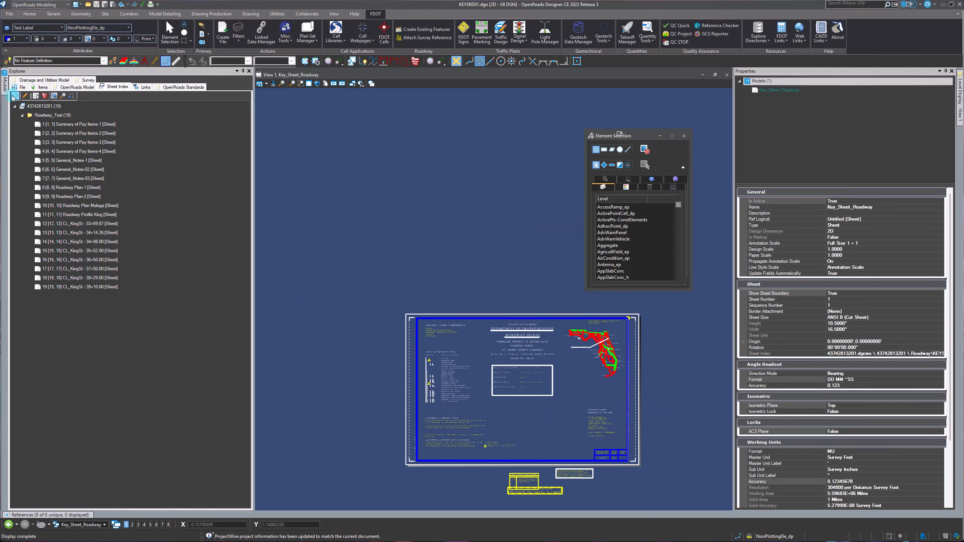
# Remove the Key_Sheet_Roadway model of KEYSRD01.dgn from its existing sheet index and check in the workset file
pyautogui.moveTo(3, 91)
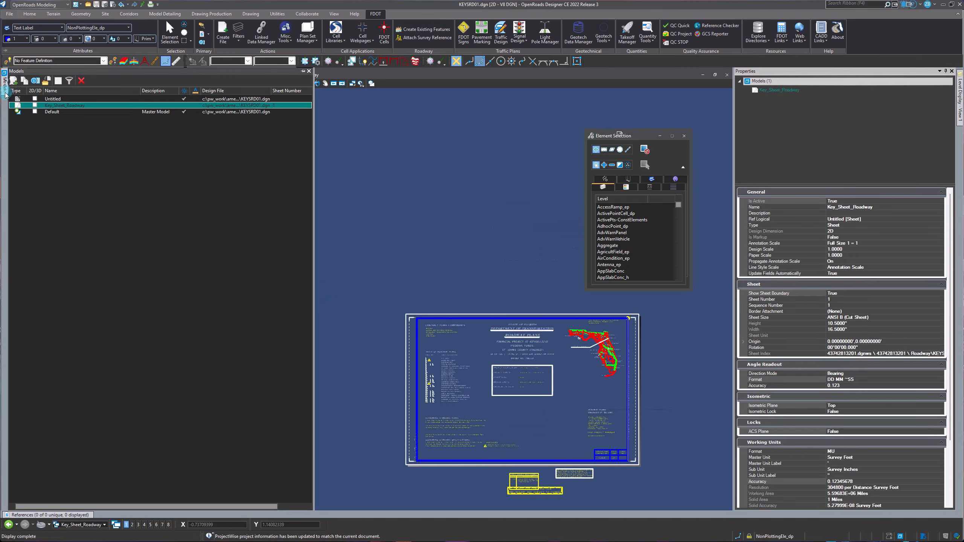
pyautogui.doubleClick(52, 112)
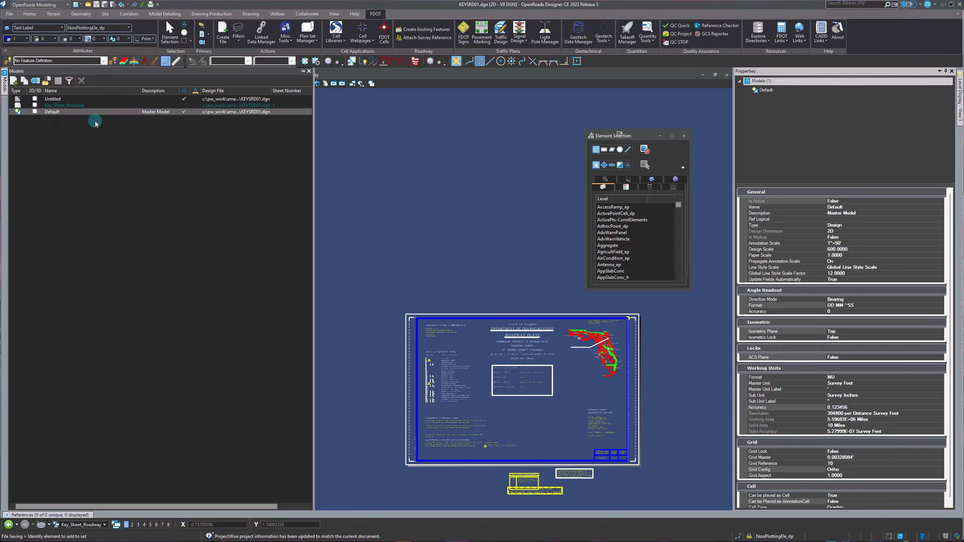
pyautogui.click(62, 106)
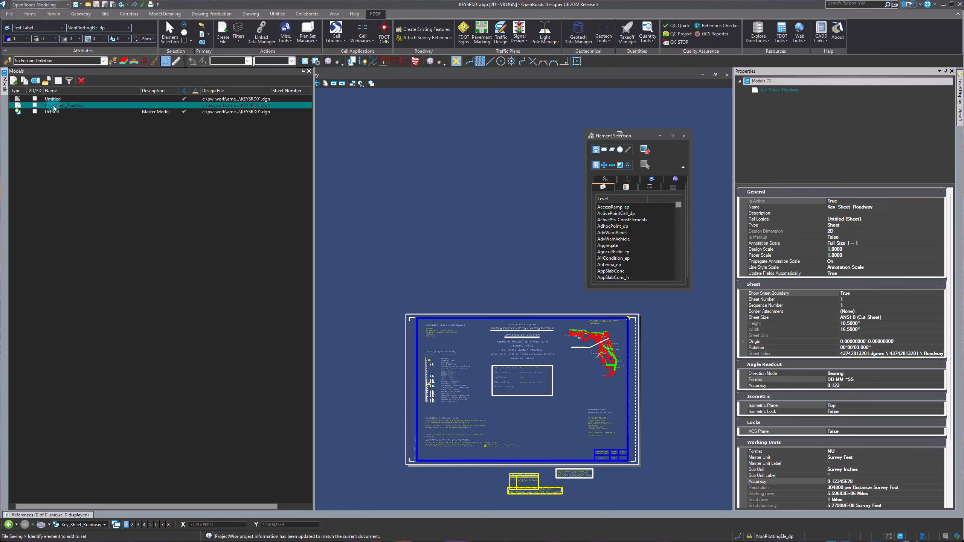
pyautogui.rightClick(74, 107)
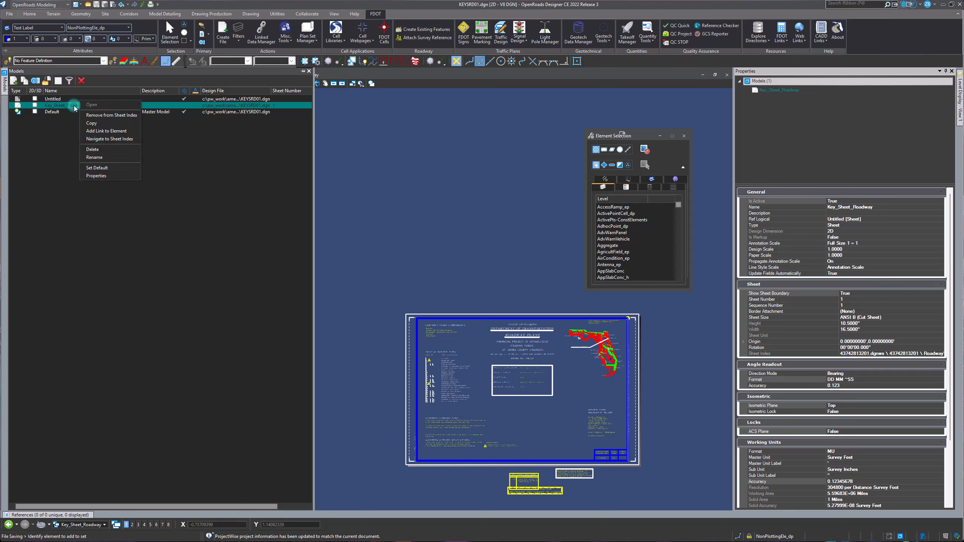
pyautogui.click(112, 115)
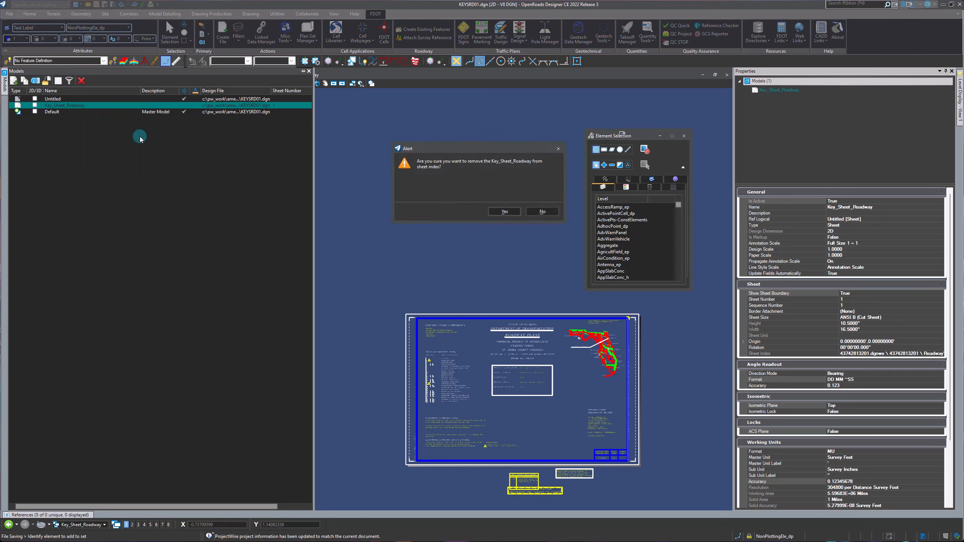
pyautogui.click(504, 210)
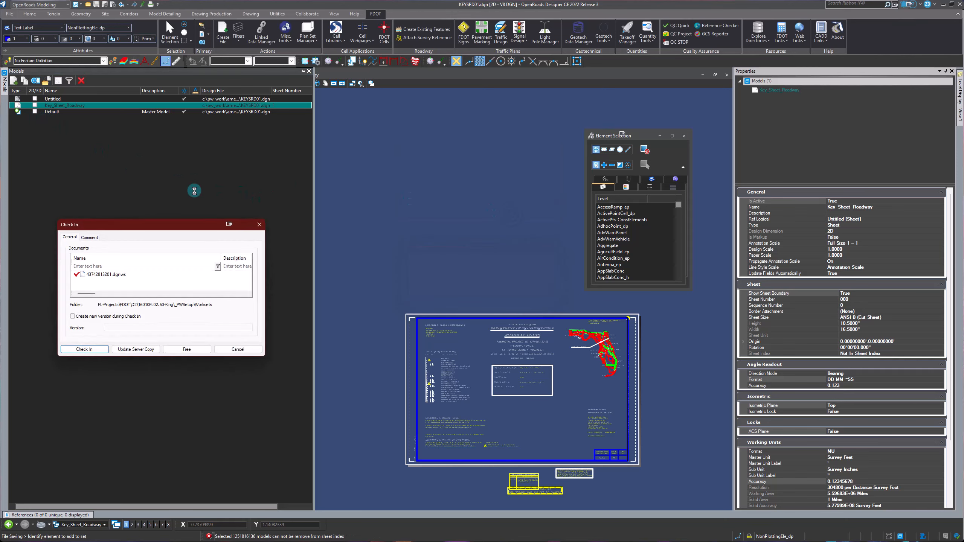
pyautogui.click(83, 350)
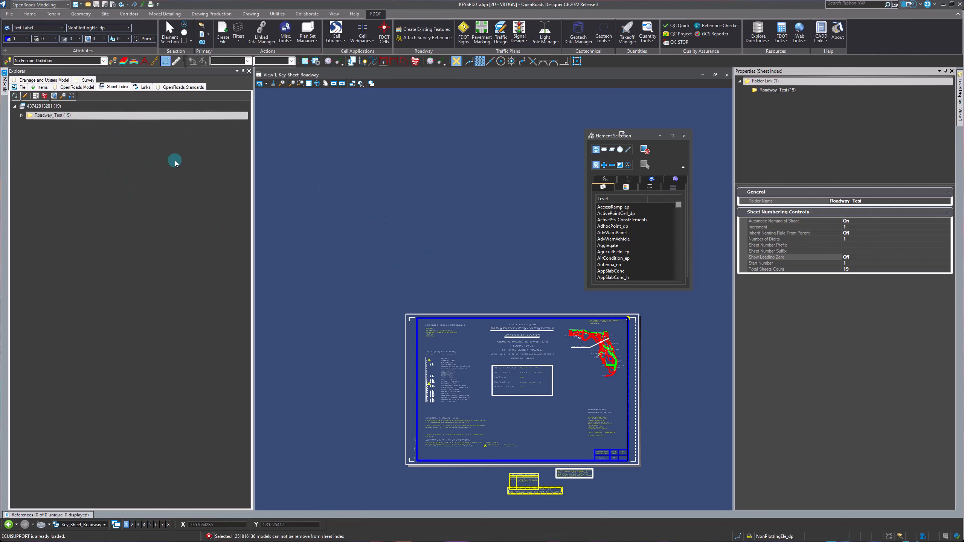
# Reopen the sheet index for editing with the Roadway_Test folder expanded and selected
pyautogui.doubleClick(62, 116)
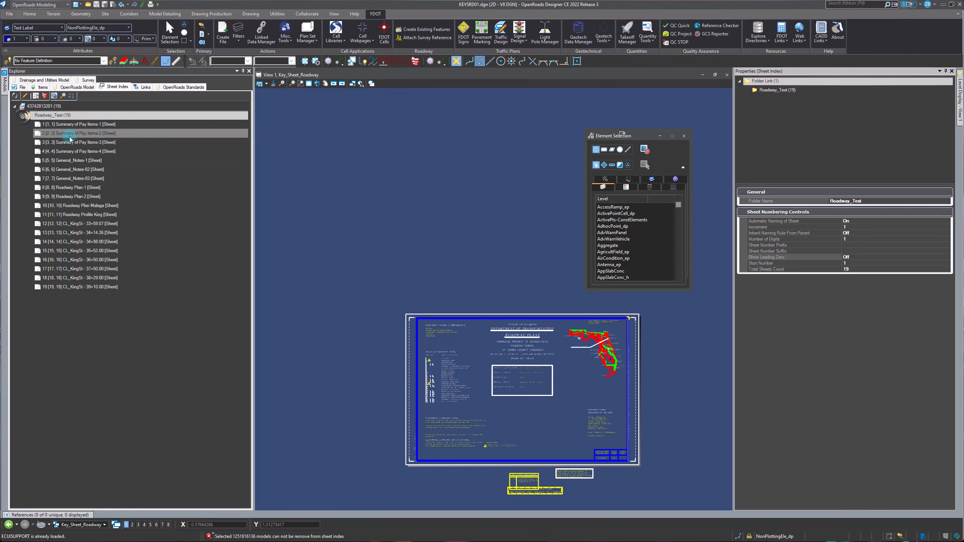
pyautogui.click(63, 115)
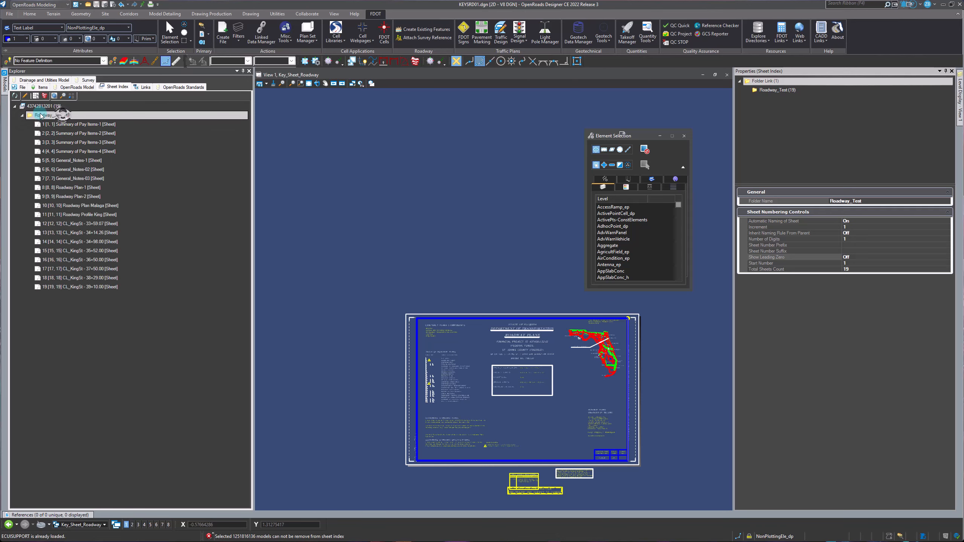
pyautogui.click(26, 95)
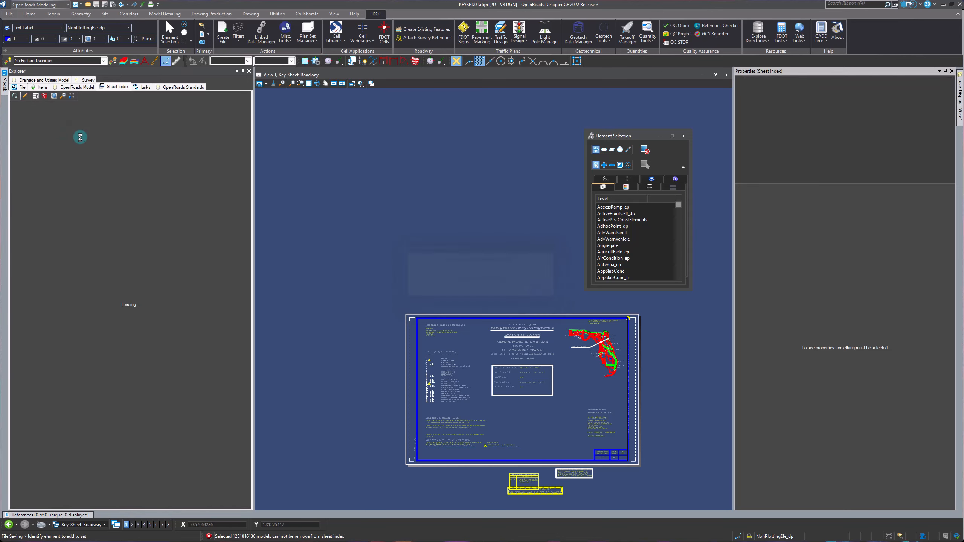
pyautogui.click(22, 115)
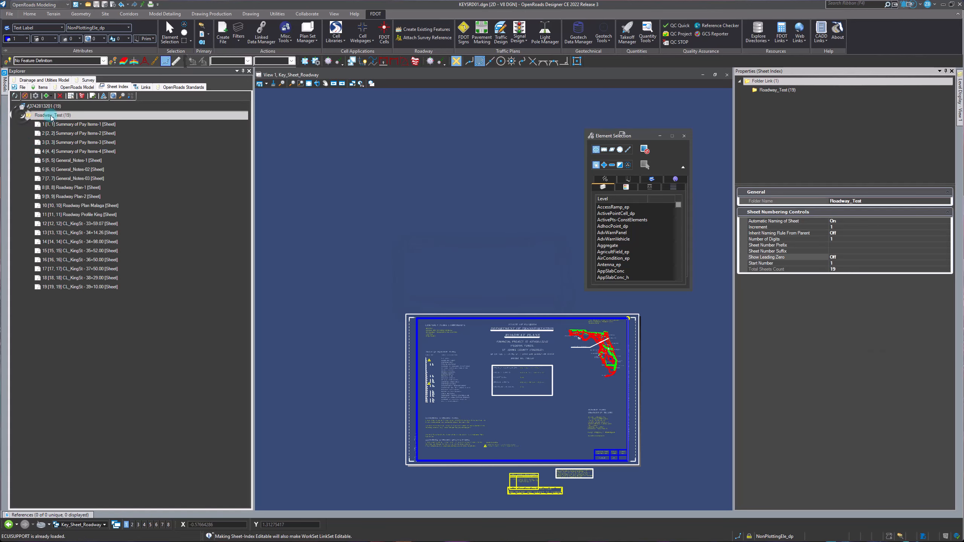
pyautogui.click(70, 116)
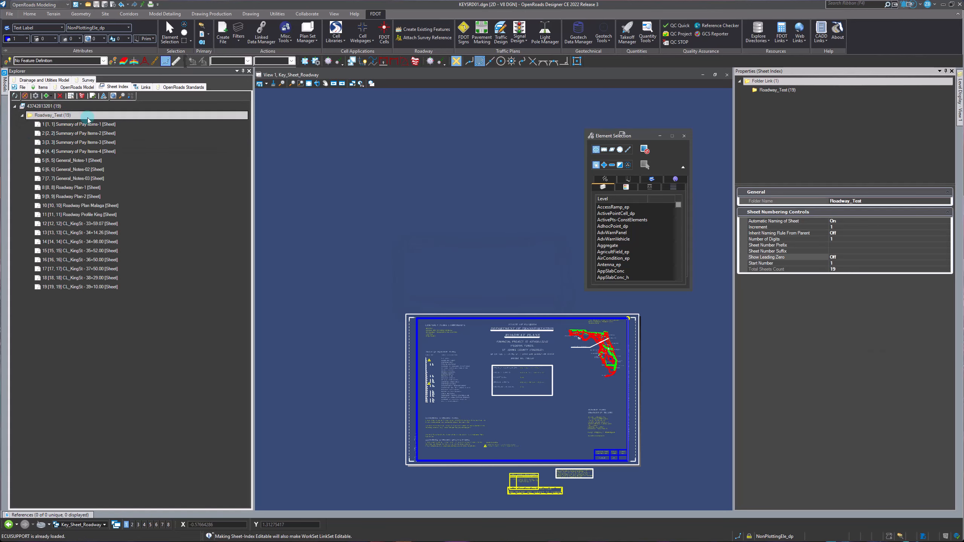
# Start adding a sheet to Roadway_Test and choose KEYSRD01.dgn from the project's Roadway document folder as its source file
pyautogui.click(51, 97)
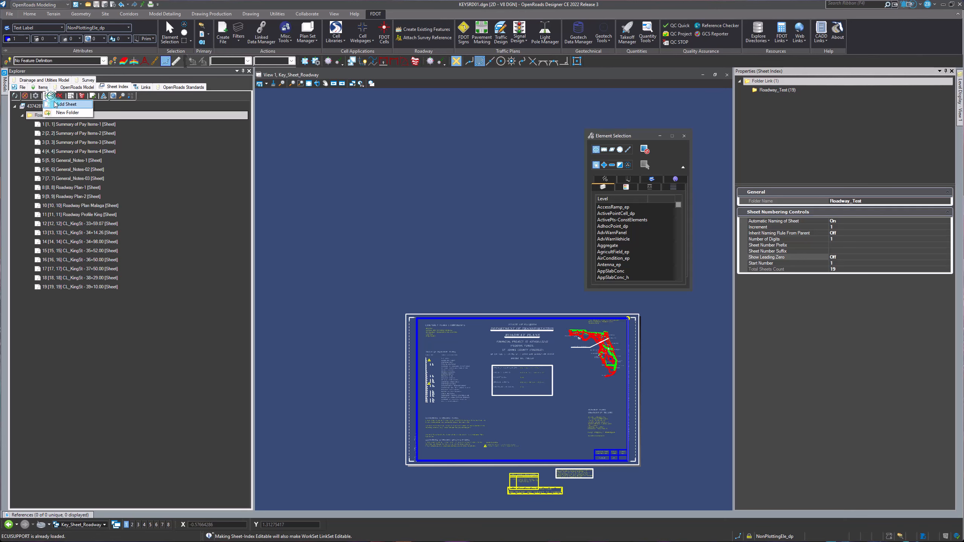
pyautogui.click(61, 104)
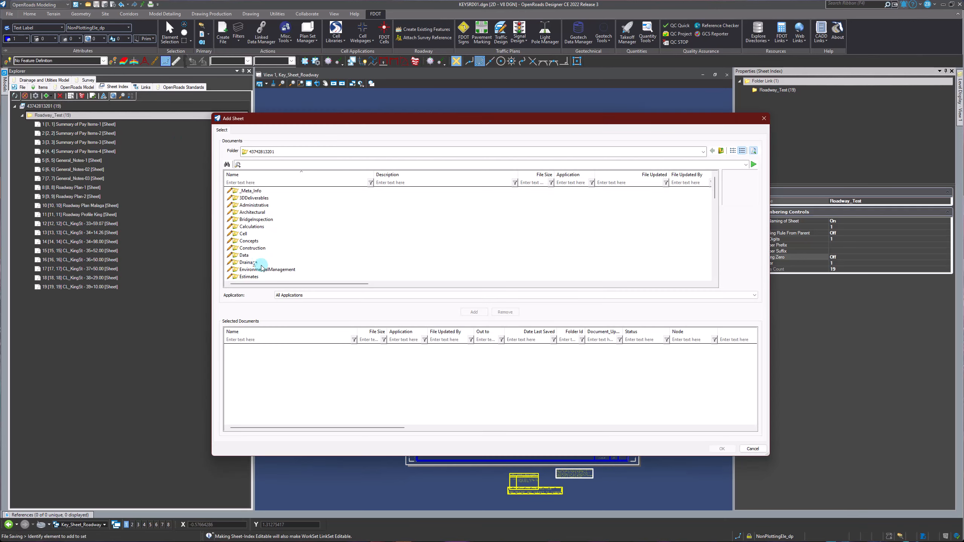
pyautogui.click(262, 268)
pyautogui.scroll(-4, 261, 270)
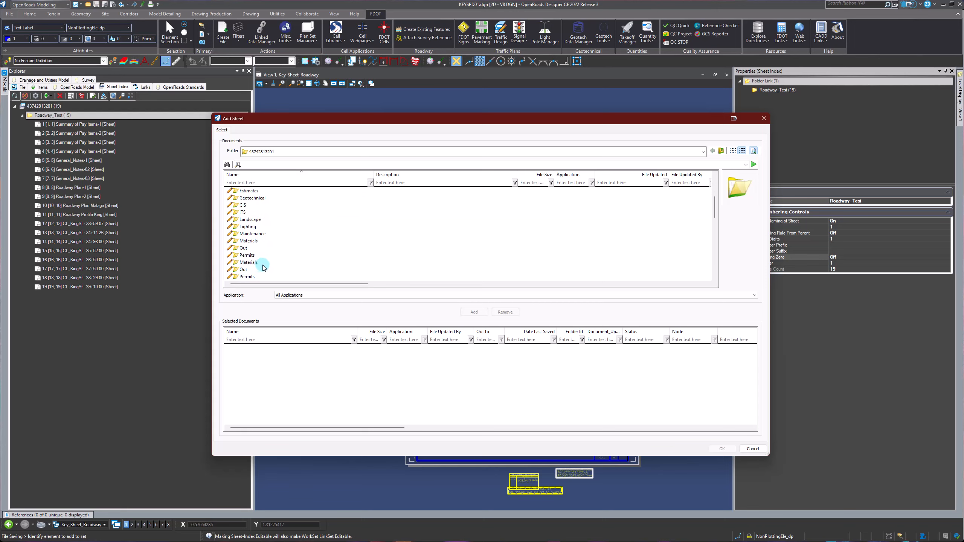
pyautogui.doubleClick(250, 277)
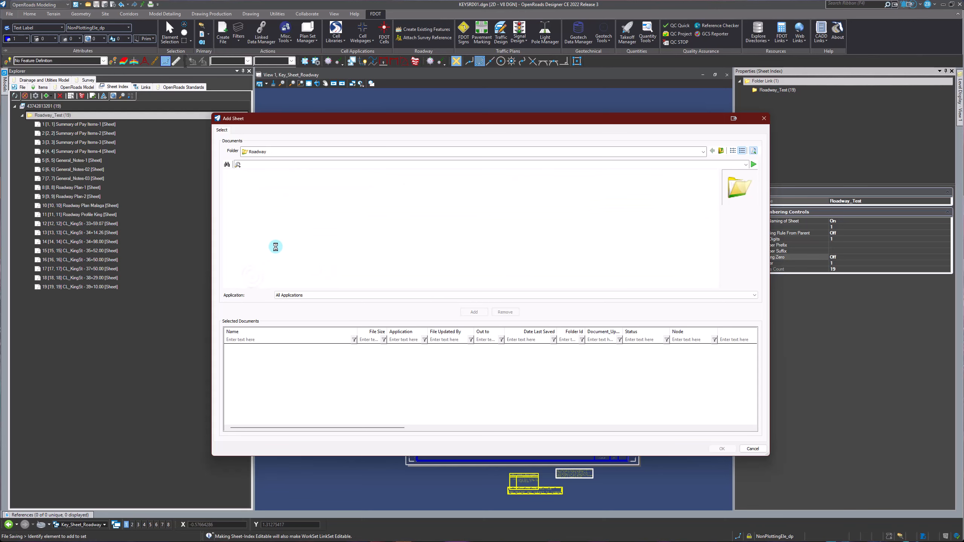
pyautogui.click(258, 236)
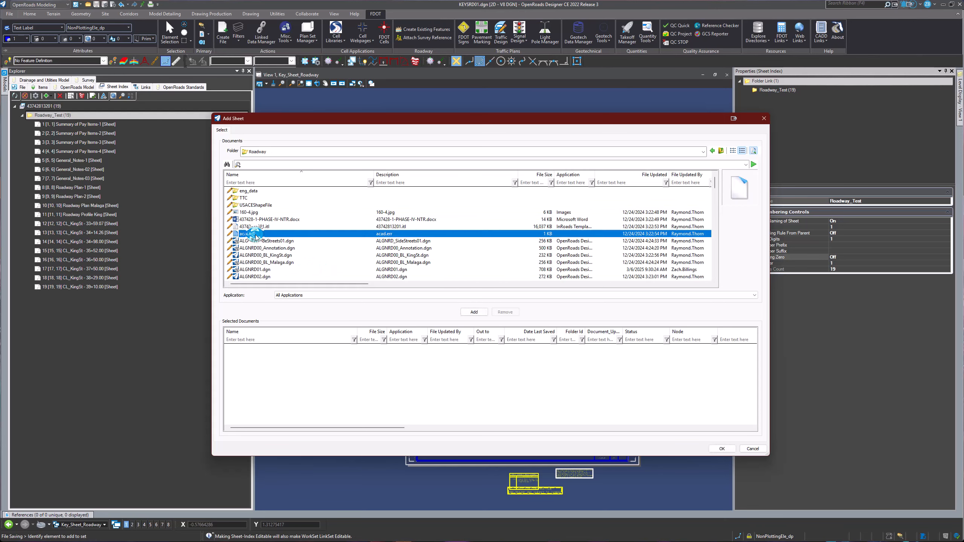
pyautogui.scroll(-2, 258, 235)
pyautogui.doubleClick(260, 190)
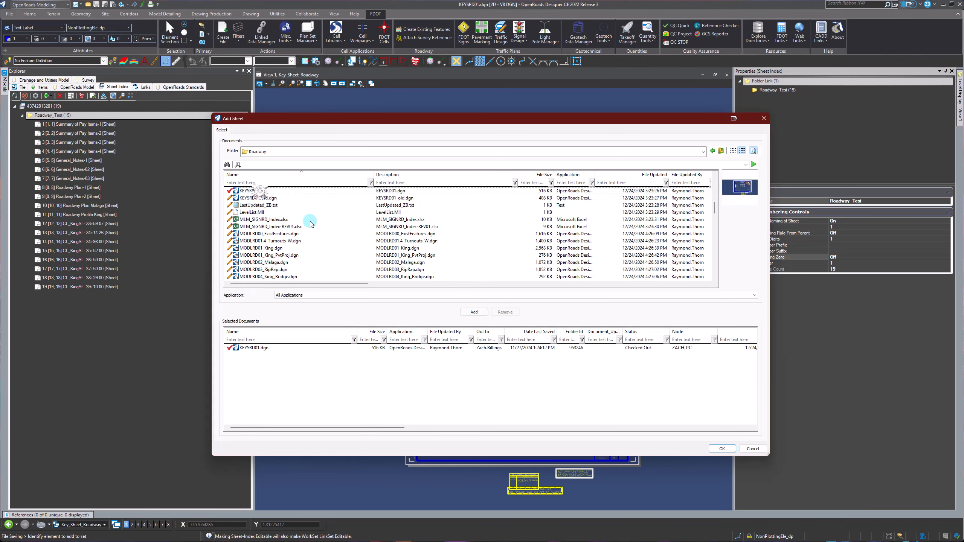
pyautogui.click(722, 448)
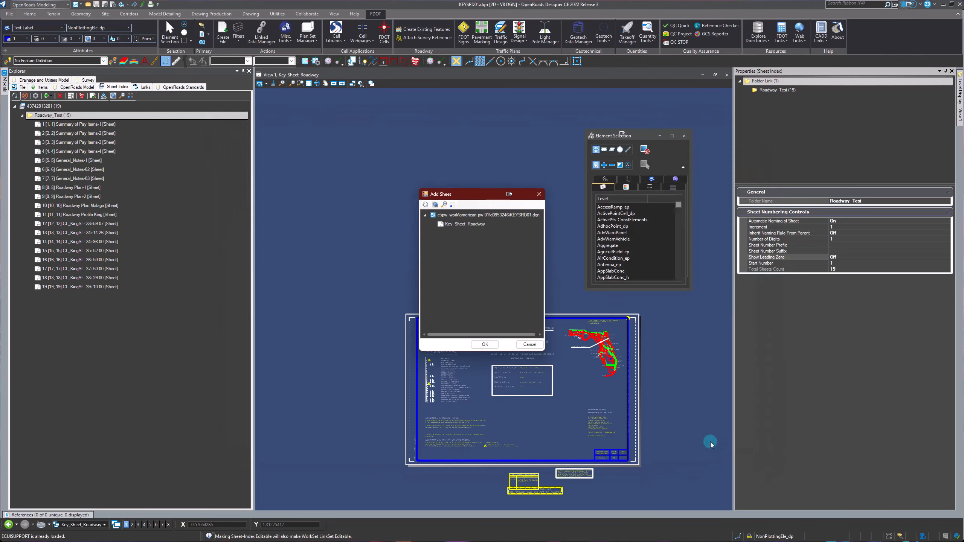
# Select the Key_Sheet_Roadway model and add it to the Roadway_Test folder
pyautogui.click(470, 227)
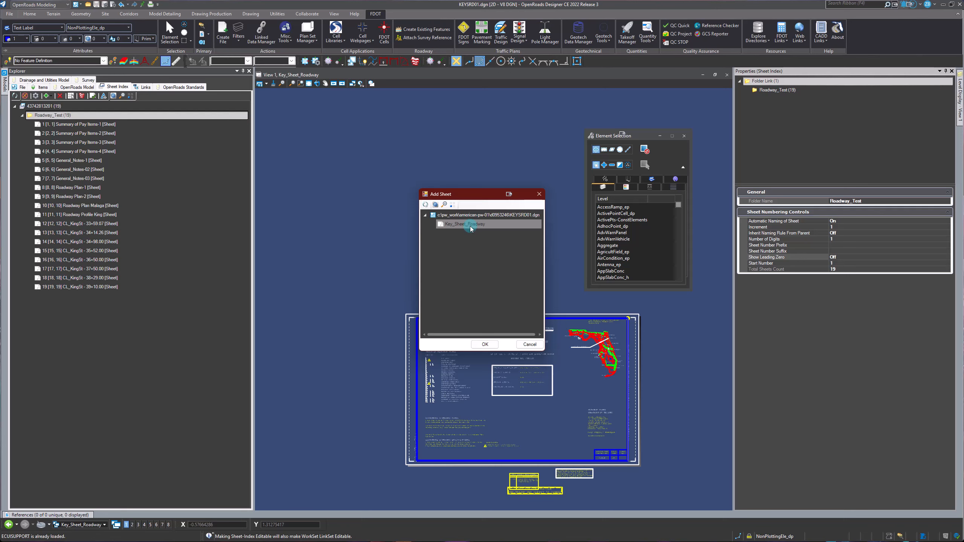
pyautogui.click(473, 224)
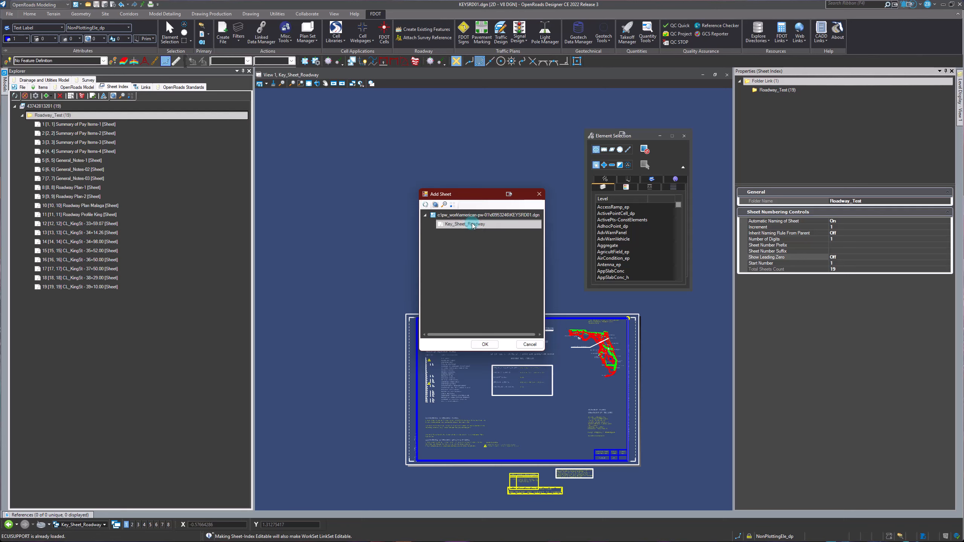
pyautogui.click(485, 345)
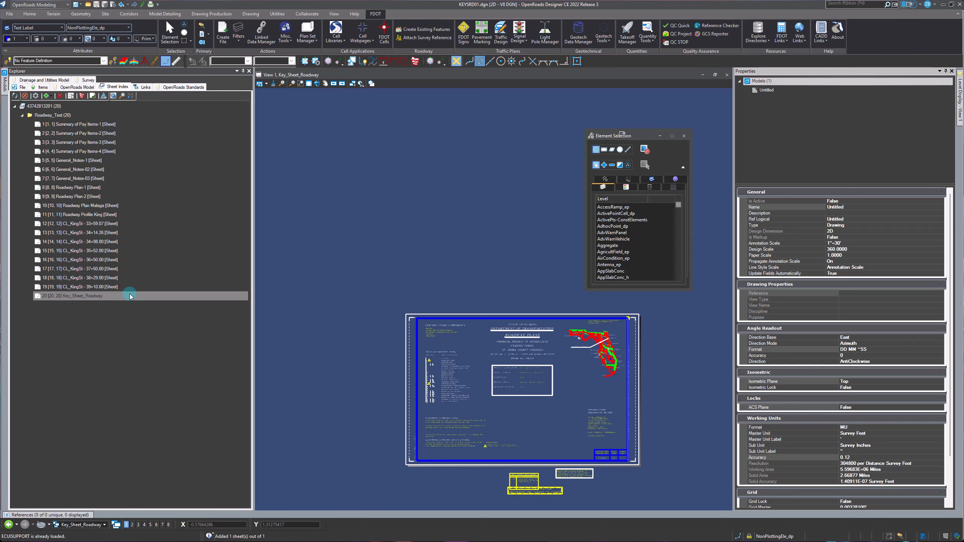
# Move Key_Sheet_Roadway to the first position in the Roadway_Test folder, then end editing of the sheet index and check it in
pyautogui.doubleClick(95, 296)
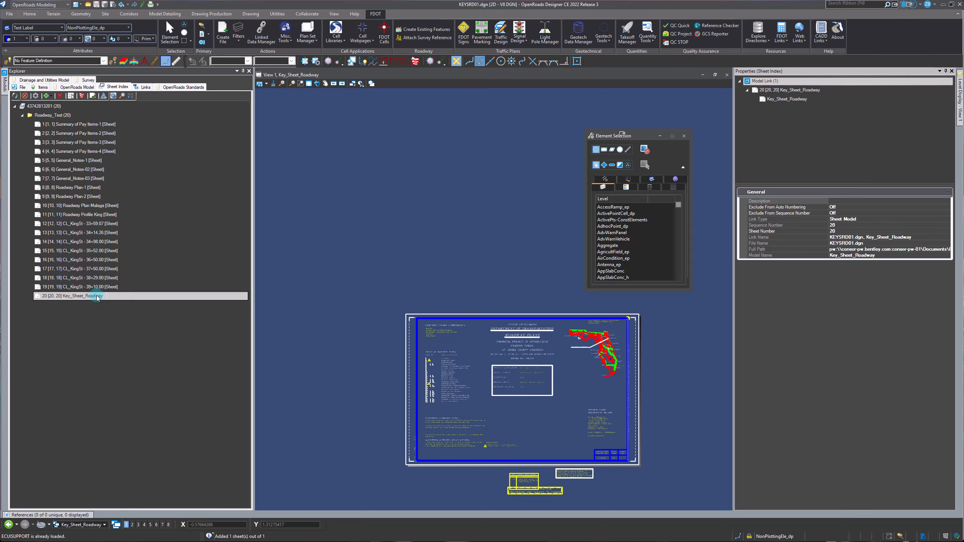
pyautogui.moveTo(96, 296); pyautogui.dragTo(67, 123)
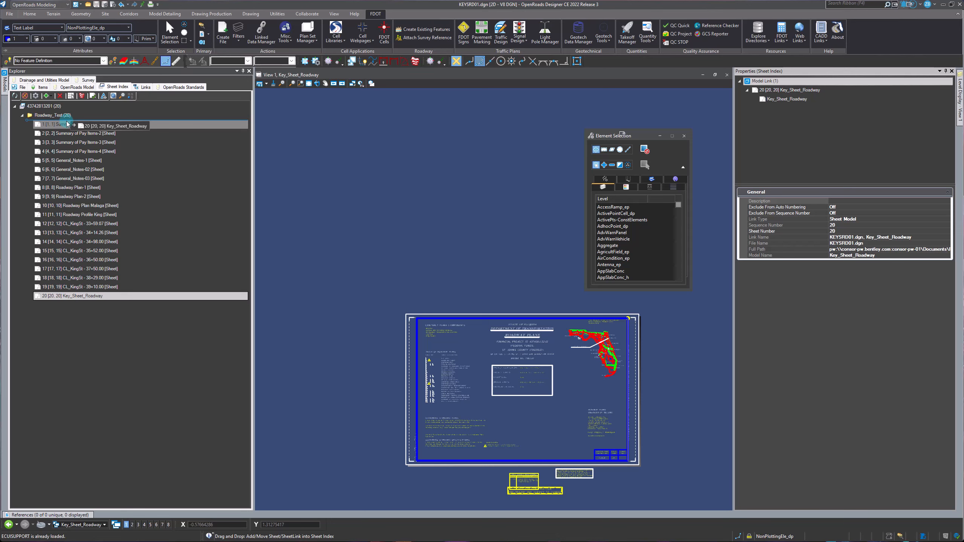
pyautogui.moveTo(68, 124); pyautogui.dragTo(68, 124)
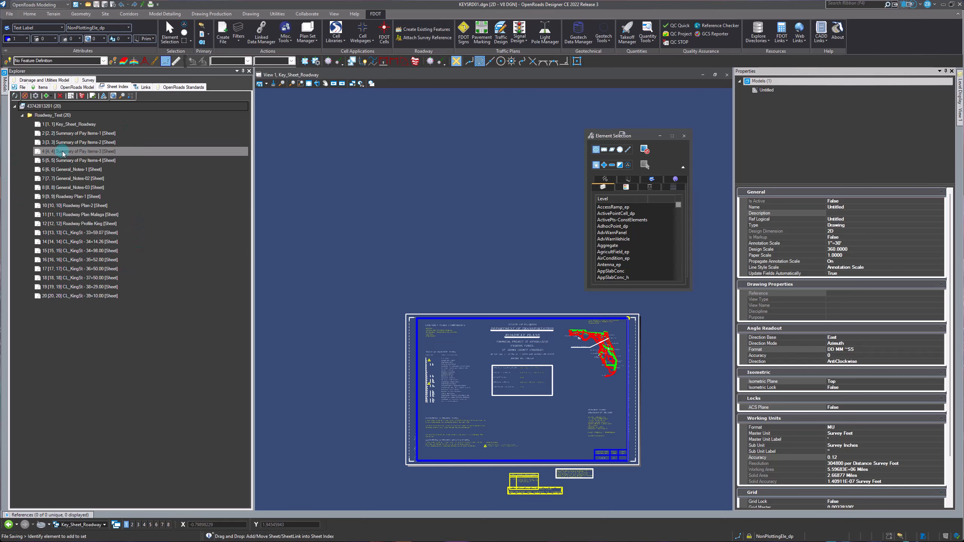
pyautogui.click(24, 97)
pyautogui.click(403, 329)
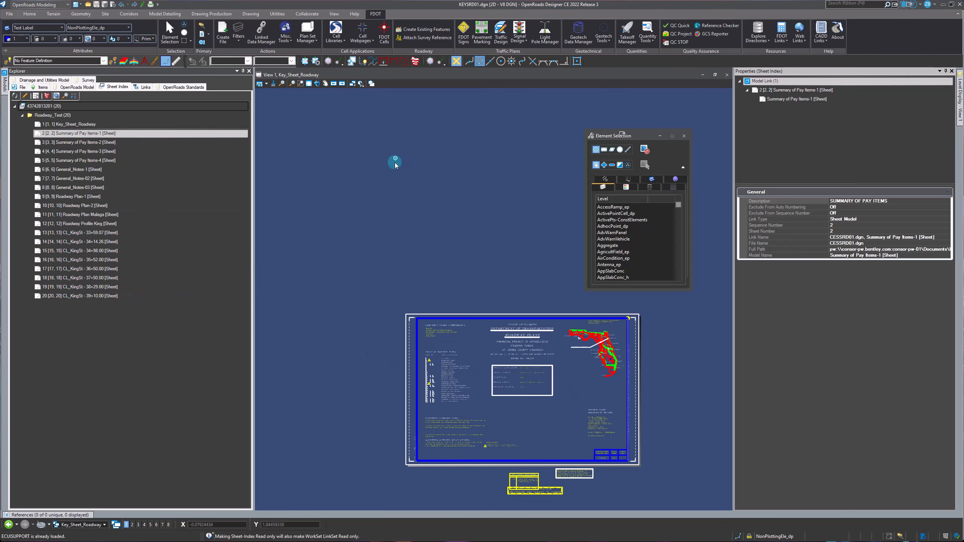
# Leave KEYSRD01.dgn and check in the listed roadway sheet documents
pyautogui.click(314, 46)
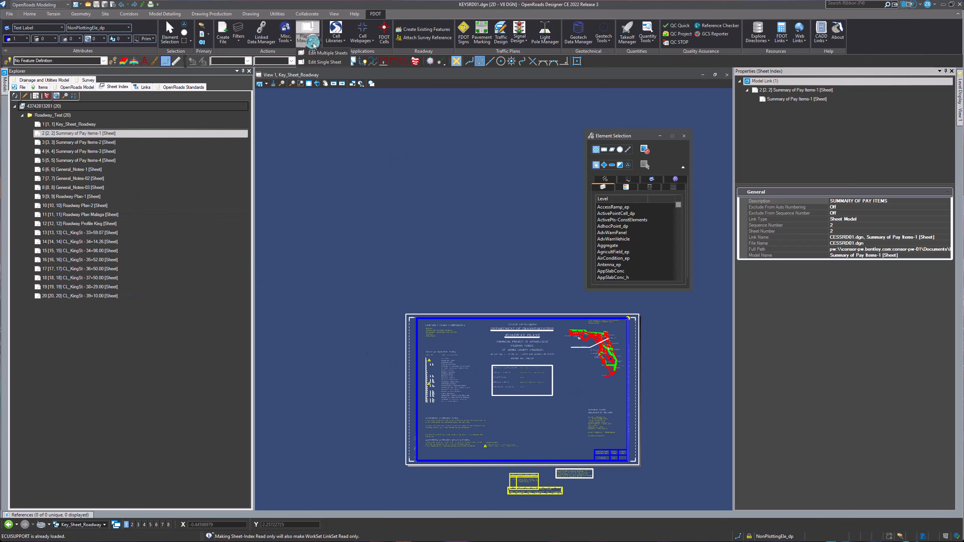
pyautogui.click(319, 53)
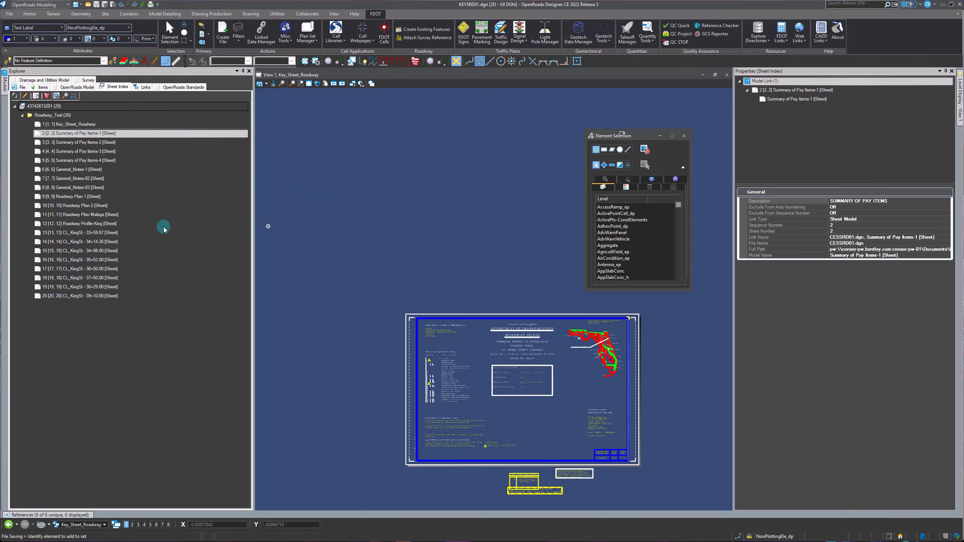
pyautogui.click(88, 5)
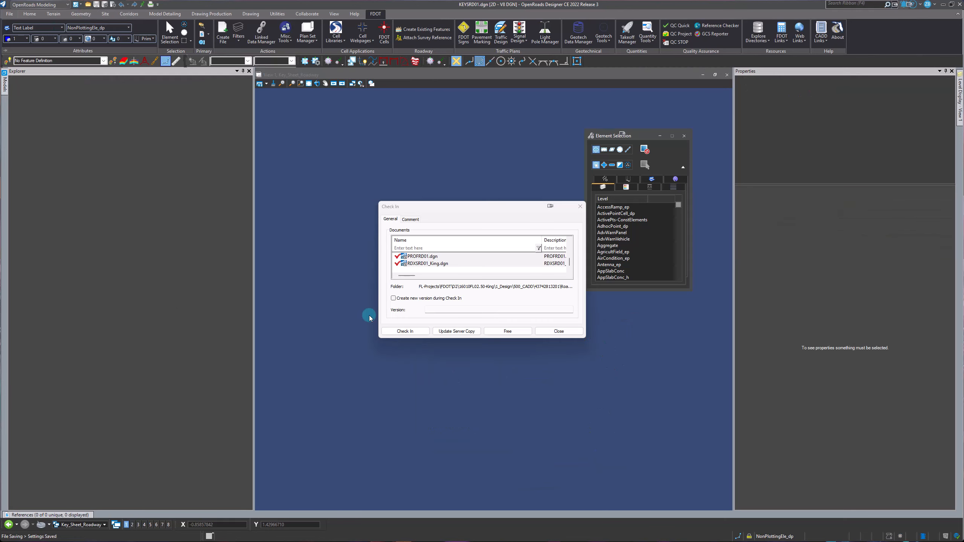
pyautogui.click(571, 261)
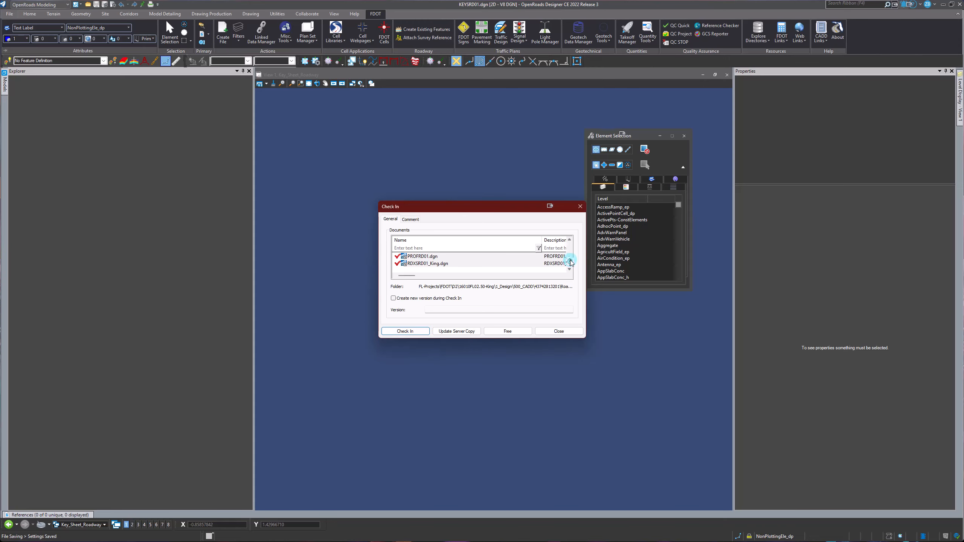
pyautogui.moveTo(570, 262)
pyautogui.mouseDown()
pyautogui.moveTo(571, 241)
pyautogui.moveTo(570, 263)
pyautogui.moveTo(570, 243)
pyautogui.moveTo(572, 256)
pyautogui.mouseUp()
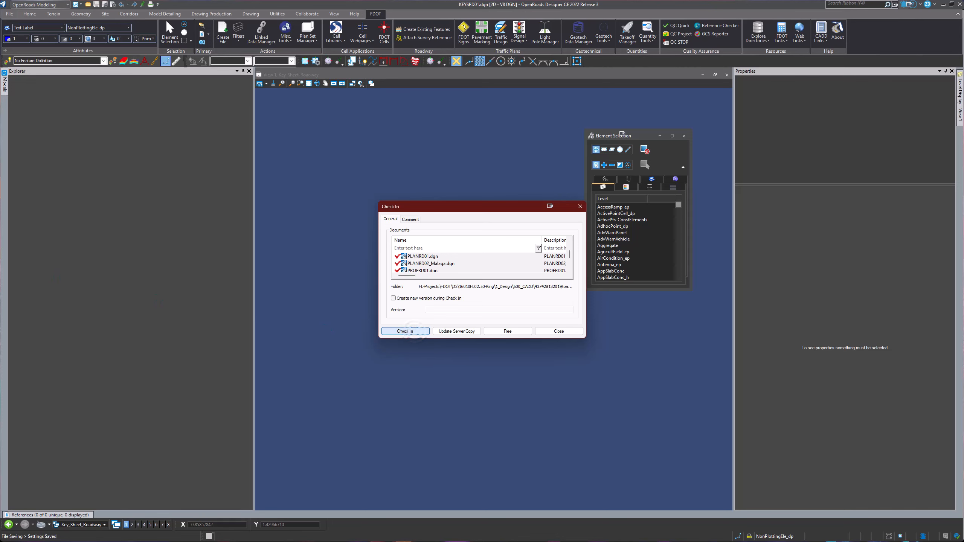
pyautogui.click(413, 332)
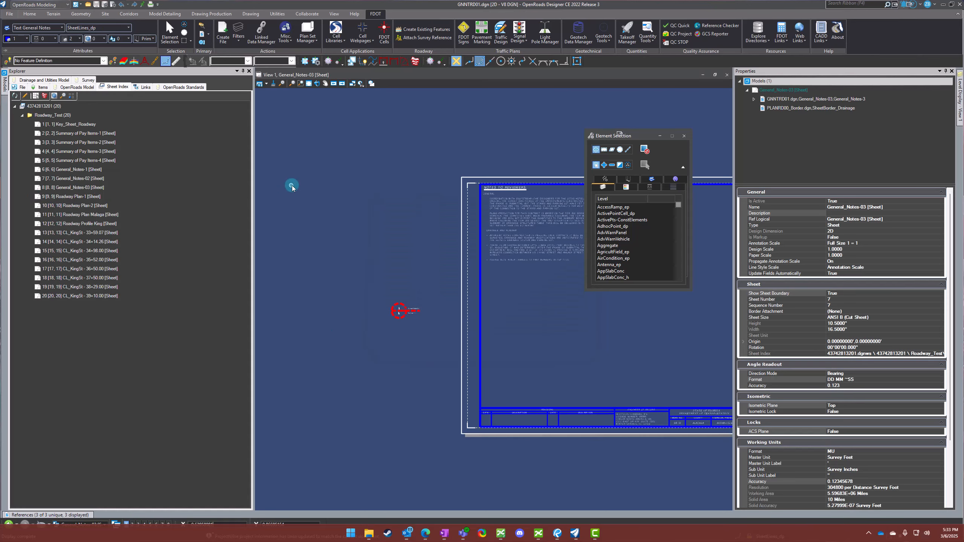
# Start Plan Set Manager for editing multiple sheets
pyautogui.click(315, 47)
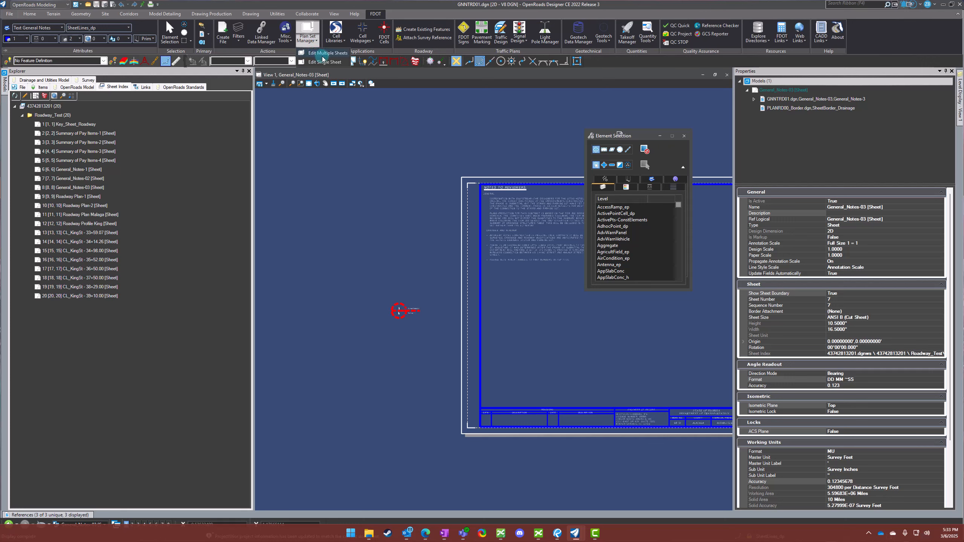
pyautogui.click(327, 56)
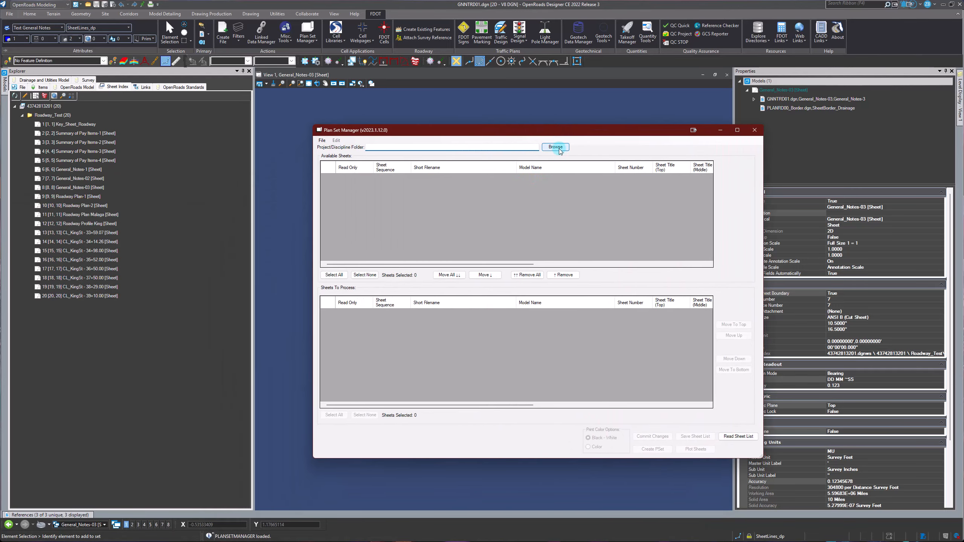
pyautogui.click(557, 146)
pyautogui.scroll(-3, 488, 348)
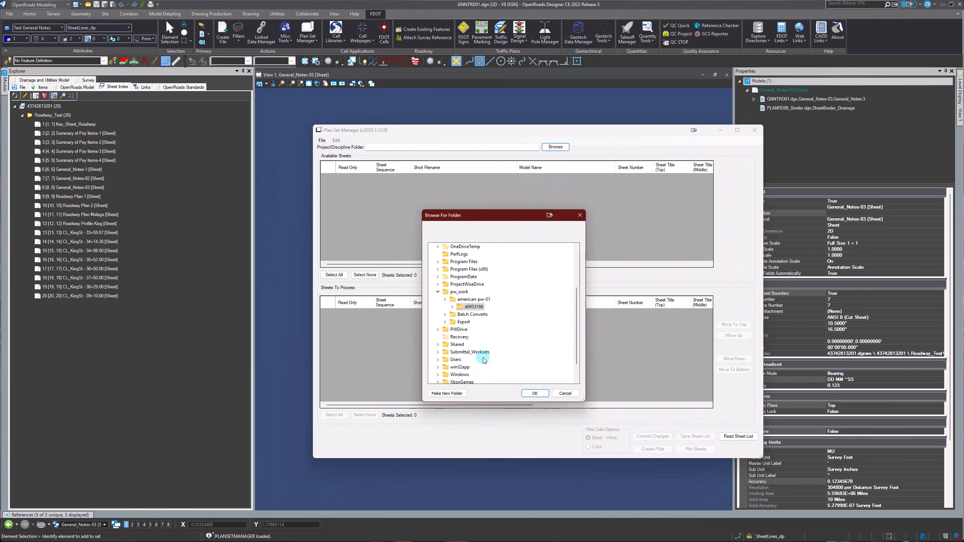
pyautogui.click(437, 329)
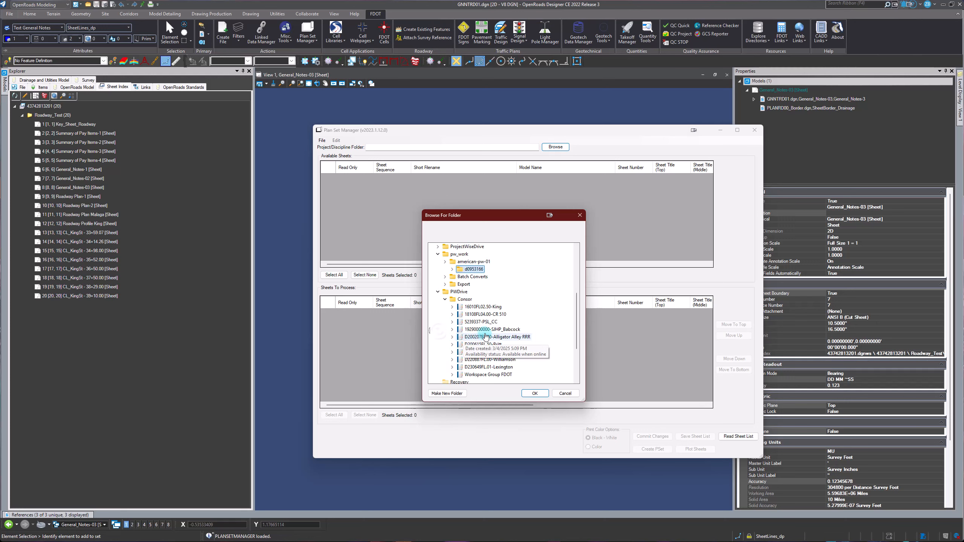
pyautogui.doubleClick(482, 307)
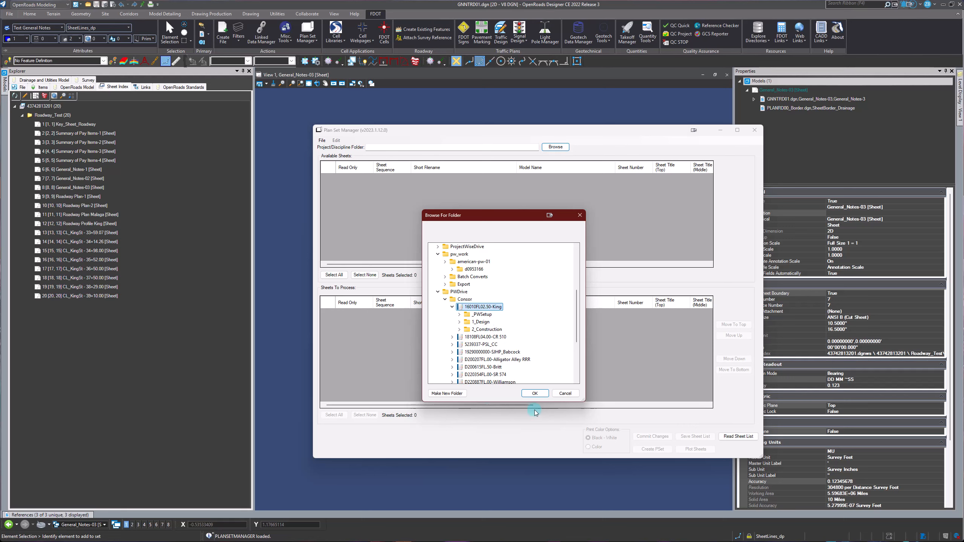
pyautogui.click(565, 394)
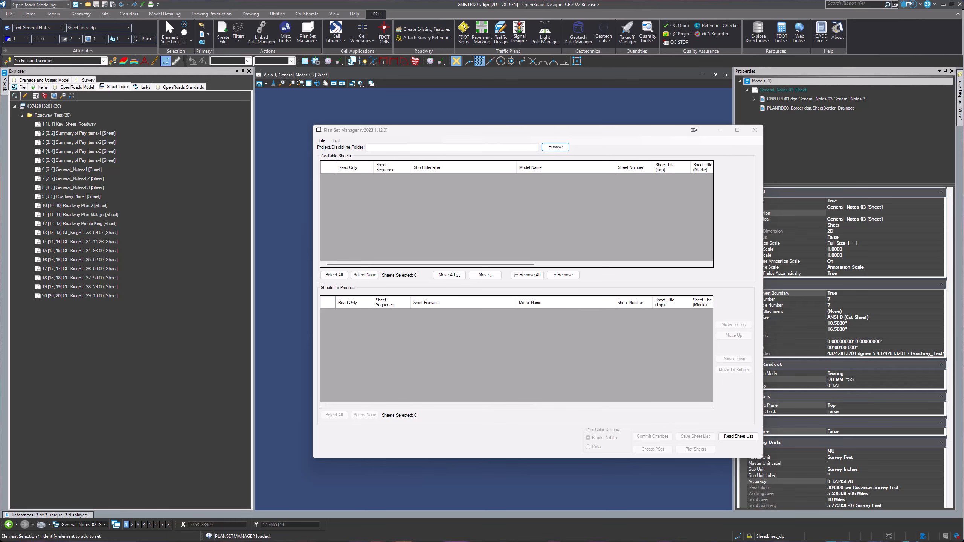
pyautogui.moveTo(0, 143); pyautogui.dragTo(442, 109)
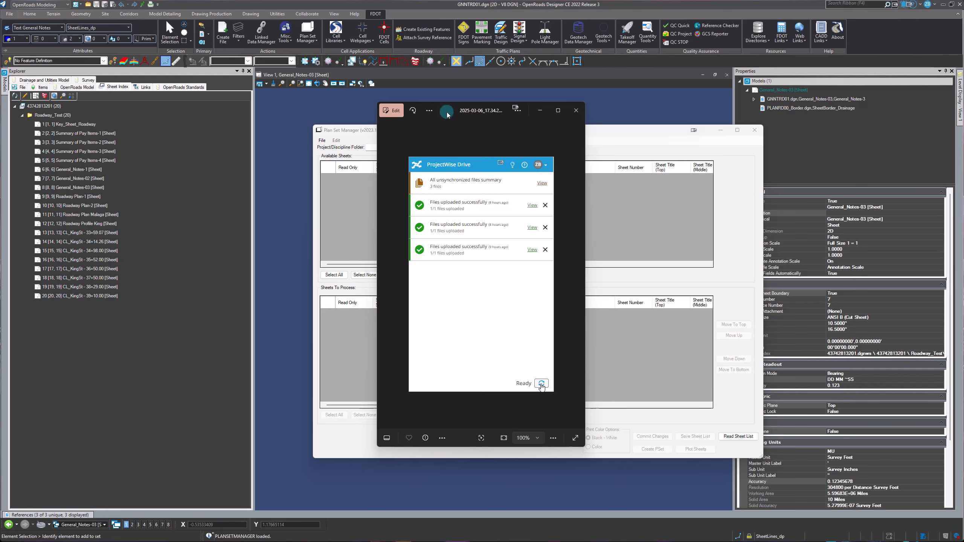
pyautogui.moveTo(447, 111); pyautogui.dragTo(0, 243)
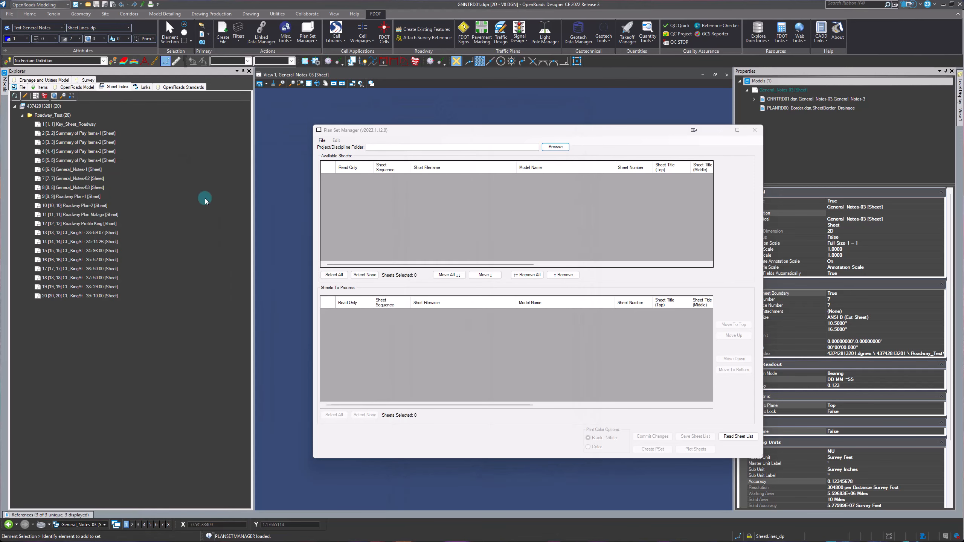
pyautogui.click(556, 147)
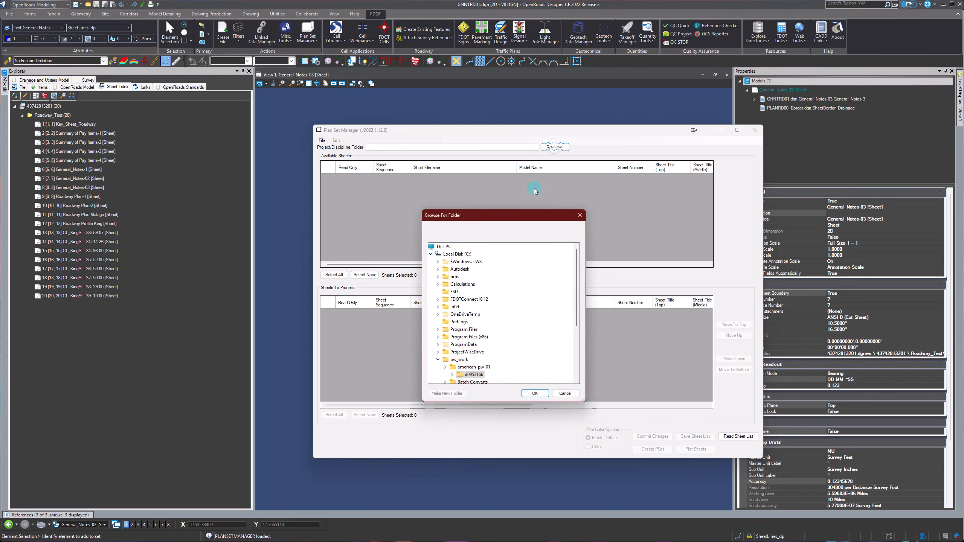
pyautogui.scroll(-3, 486, 350)
pyautogui.click(438, 331)
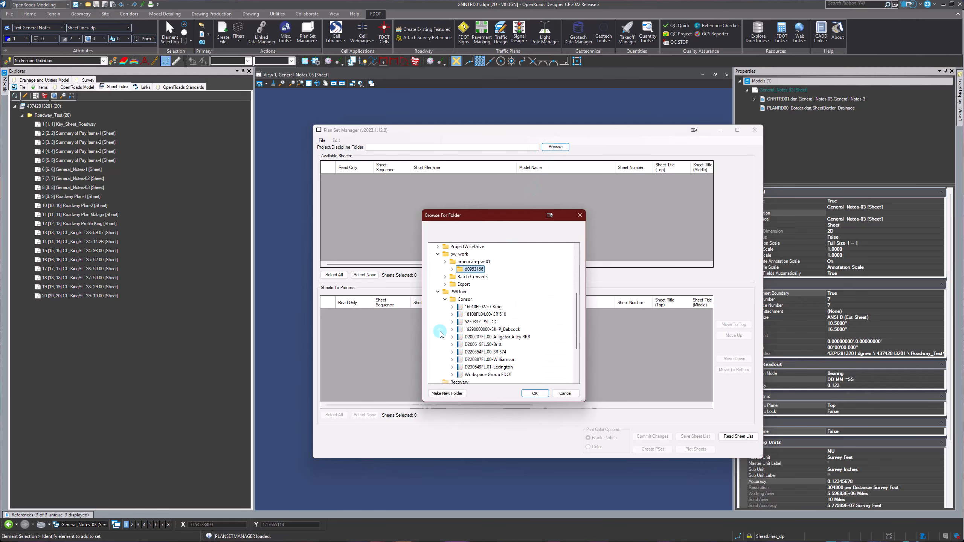
pyautogui.doubleClick(483, 307)
pyautogui.doubleClick(481, 322)
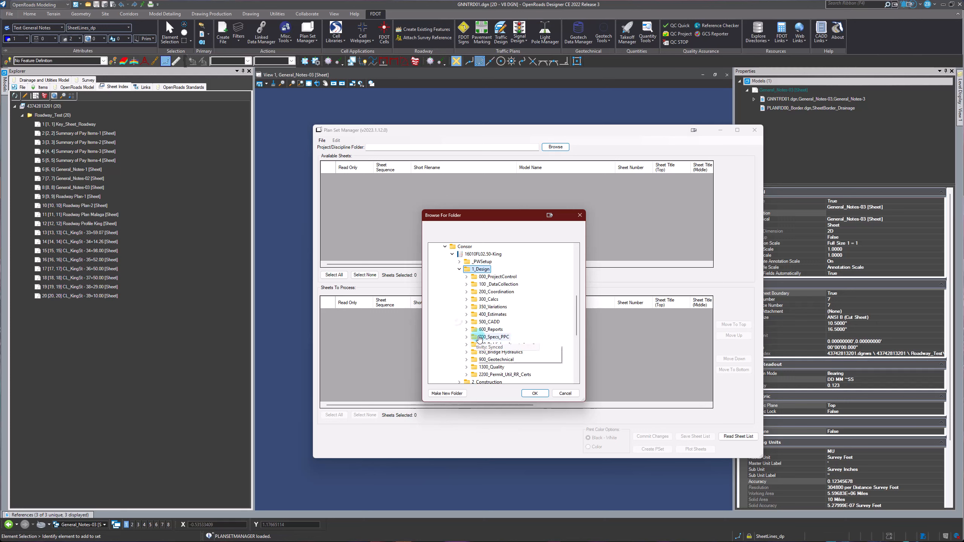
pyautogui.doubleClick(489, 323)
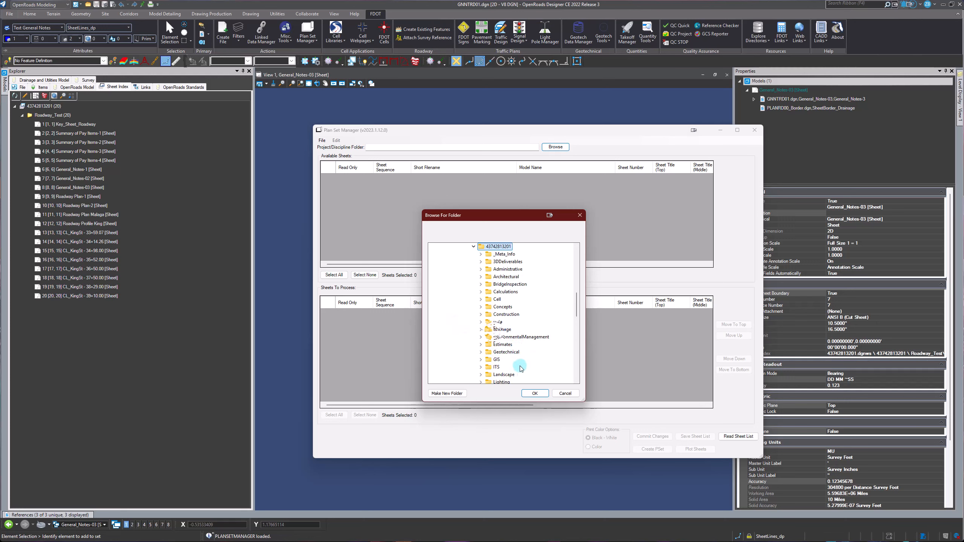
pyautogui.scroll(-1, 523, 367)
pyautogui.scroll(-2, 524, 370)
pyautogui.doubleClick(510, 375)
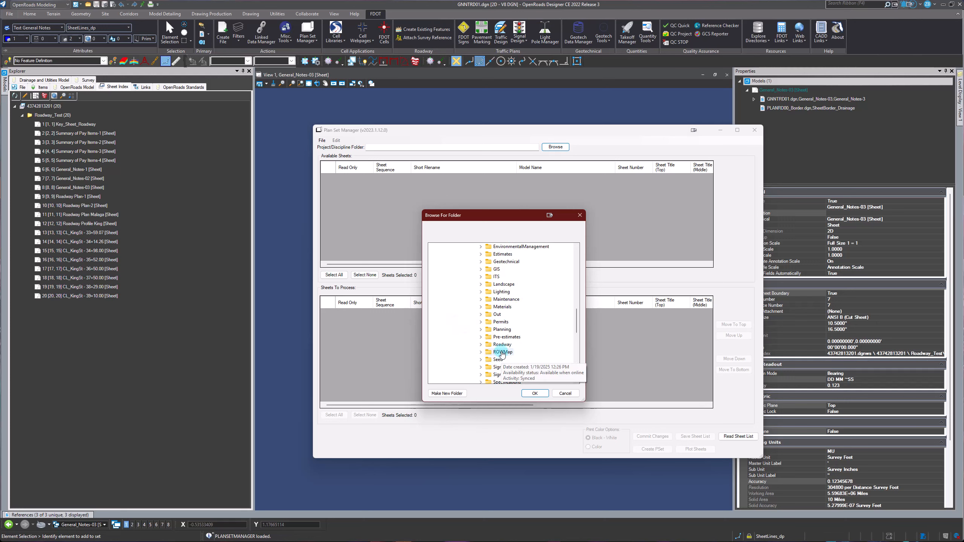
pyautogui.click(533, 394)
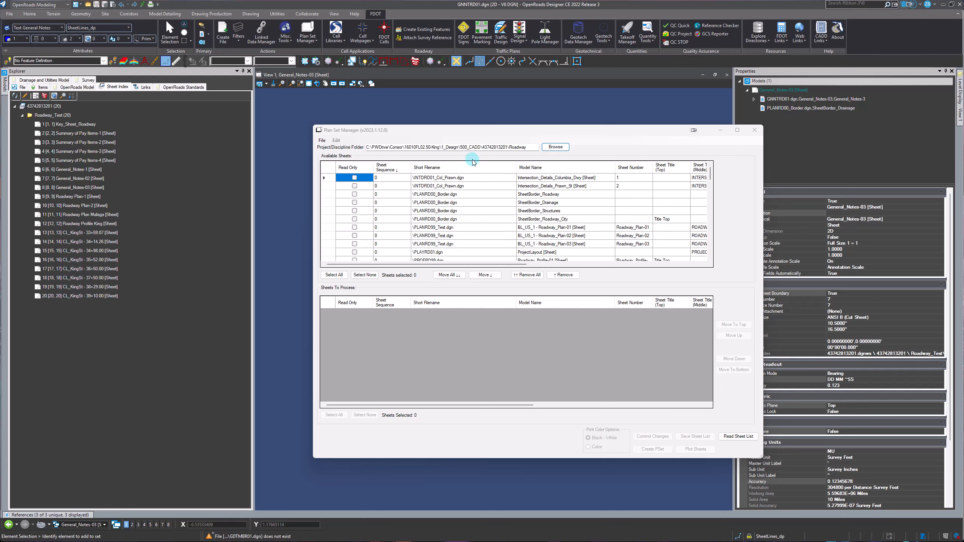
# Add the RDXSRD01_King.dgn cross-section sheets with sequence numbers 12 to 19 to the sheets to process
pyautogui.scroll(-4, 455, 223)
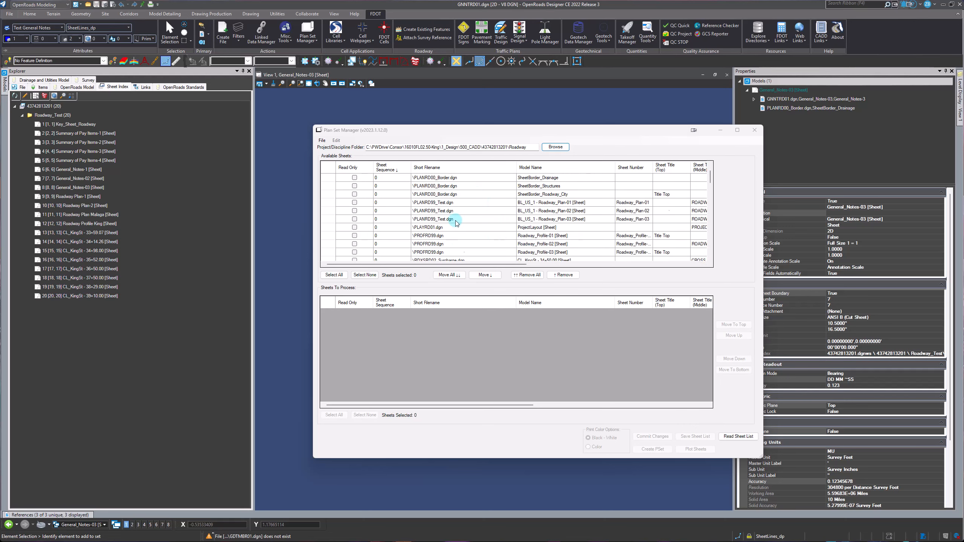
pyautogui.scroll(-5, 467, 233)
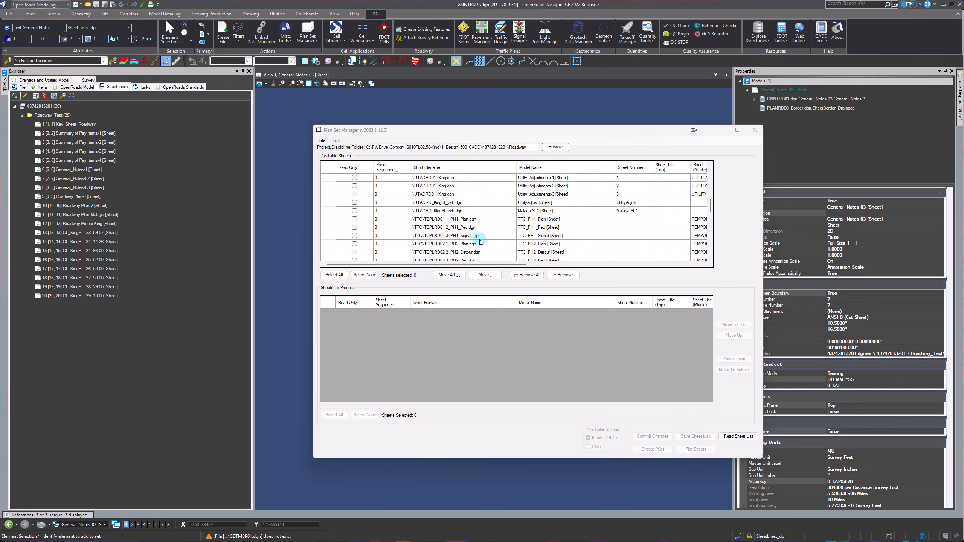
pyautogui.scroll(5, 486, 246)
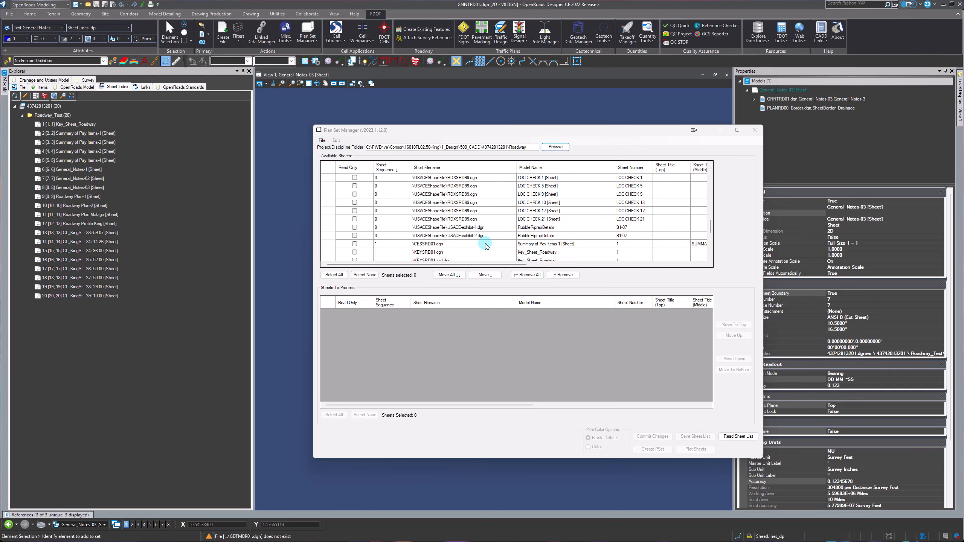
pyautogui.scroll(-4, 486, 246)
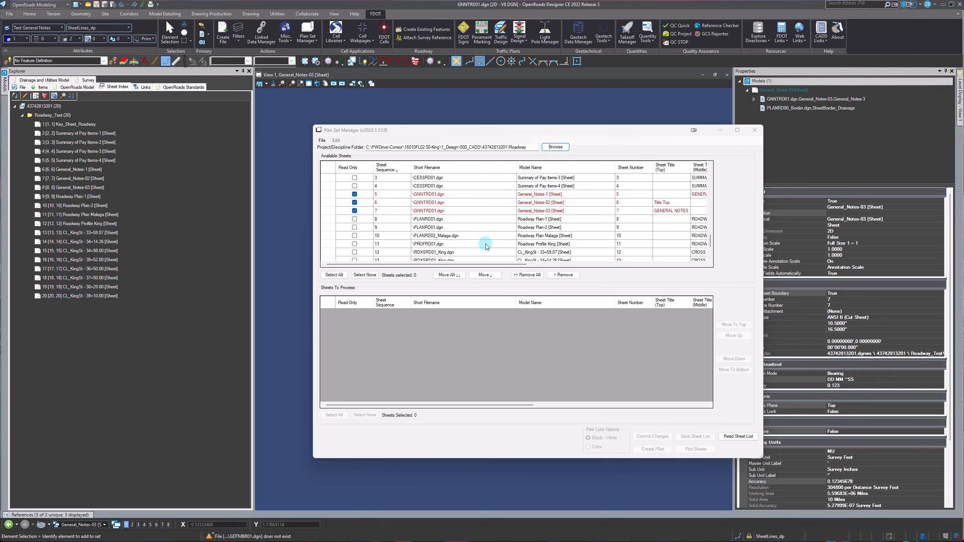
pyautogui.scroll(1, 450, 222)
pyautogui.scroll(-1, 445, 224)
pyautogui.scroll(-1, 464, 228)
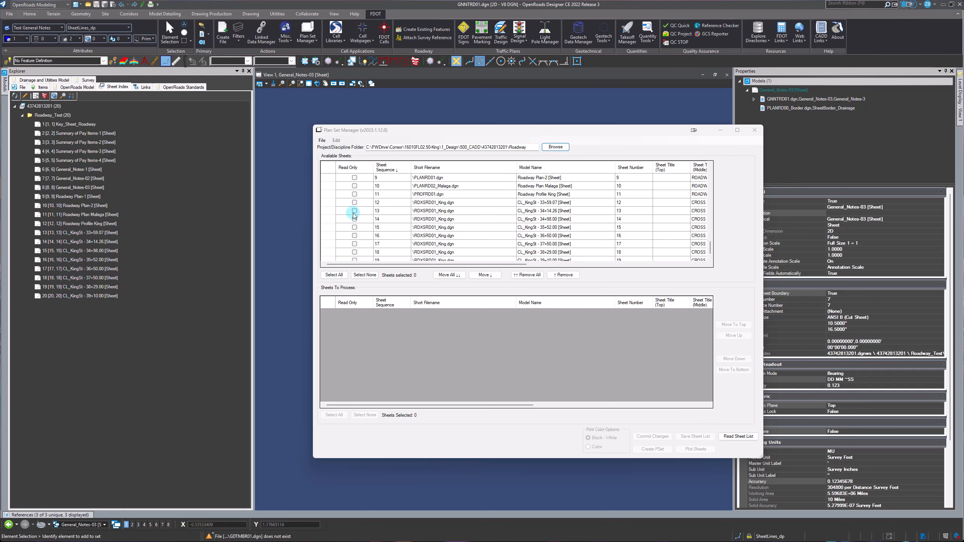
pyautogui.click(327, 202)
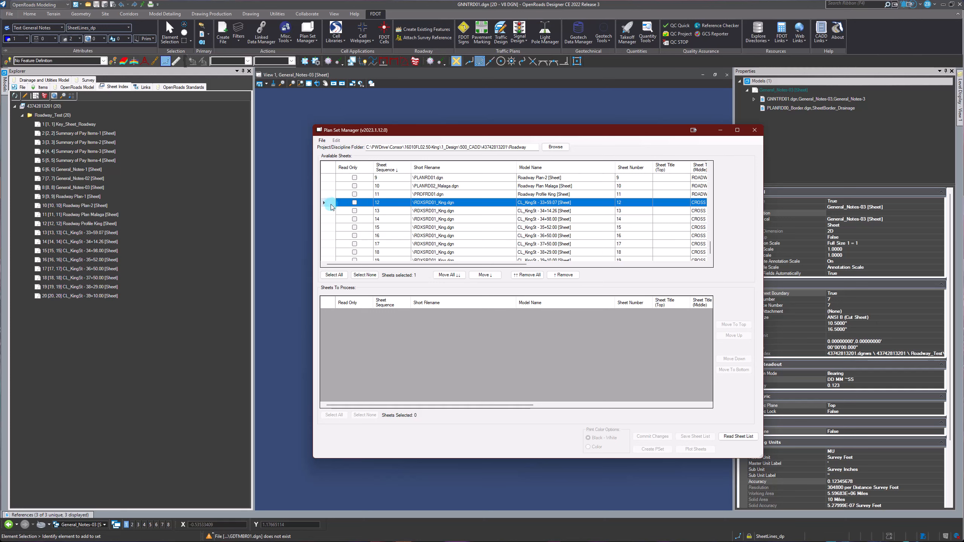
pyautogui.scroll(-1, 330, 207)
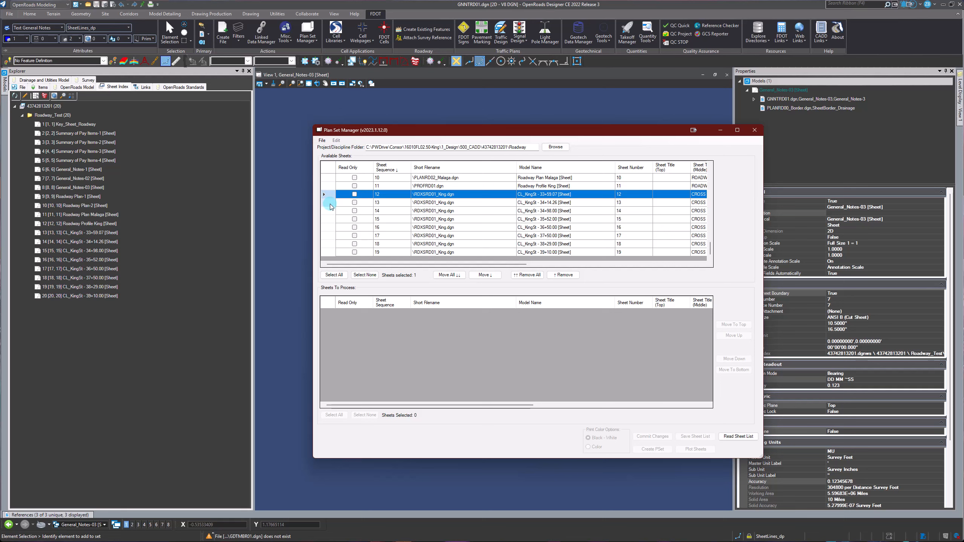
pyautogui.keyDown('shift'); pyautogui.click(327, 252); pyautogui.keyUp('shift')
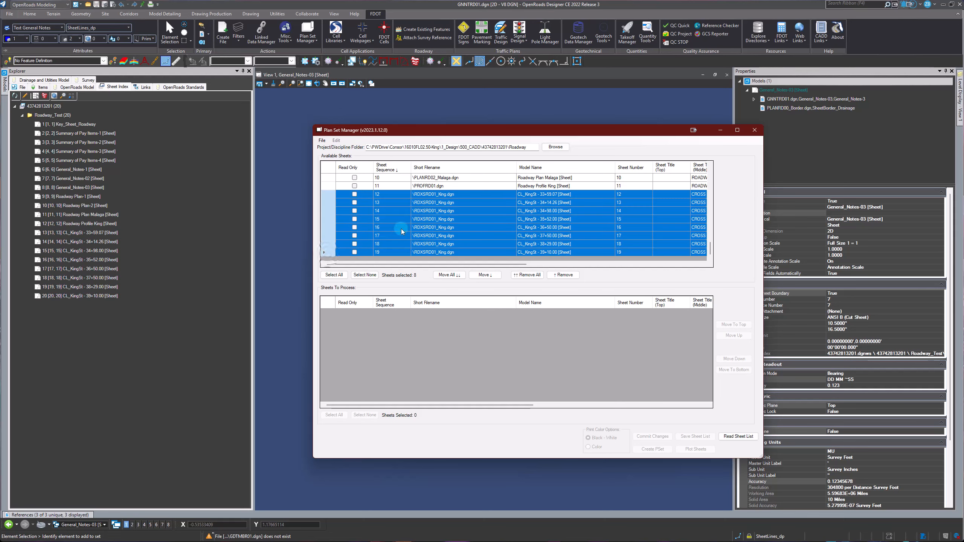
pyautogui.click(490, 277)
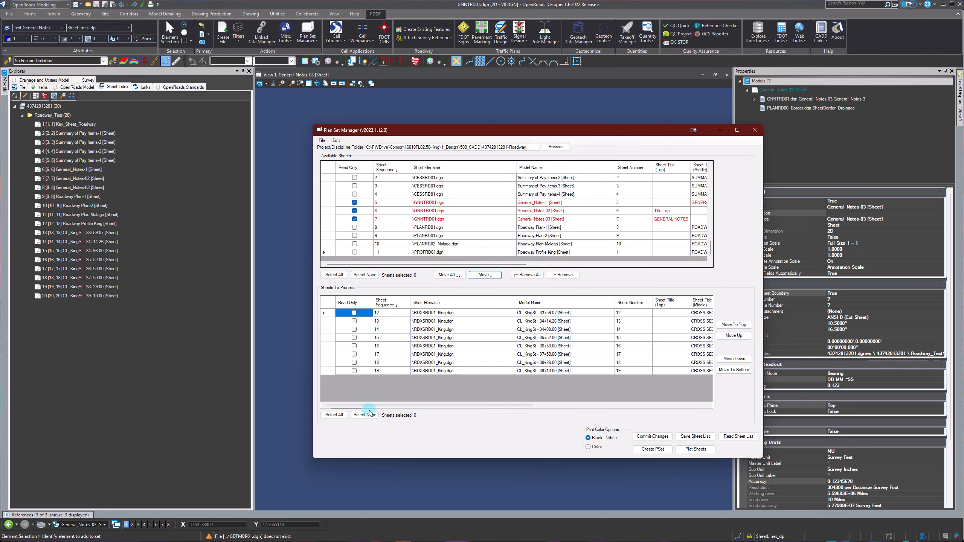
# Bulk update the middle sheet title of all the sheets to process to ROADWAY CROSS SECTIONS
pyautogui.click(334, 415)
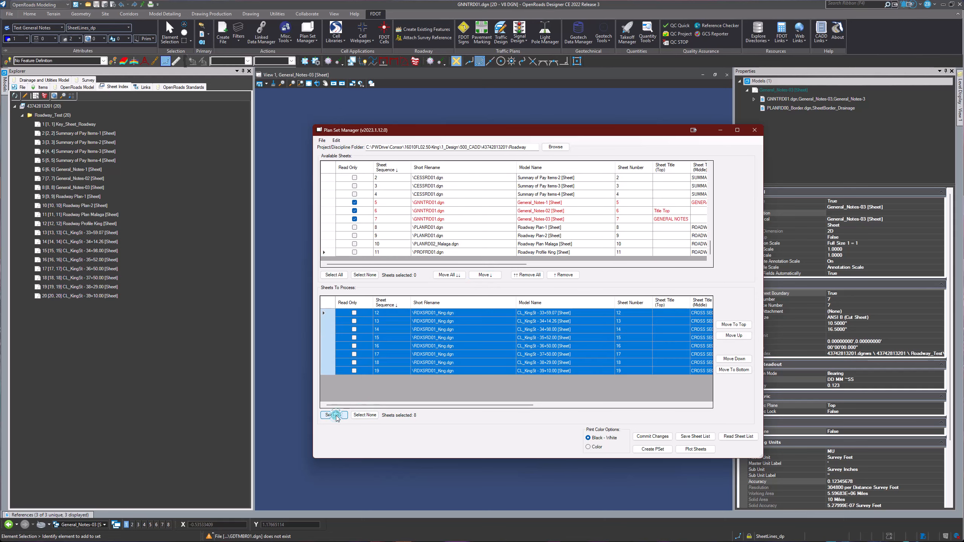
pyautogui.rightClick(442, 363)
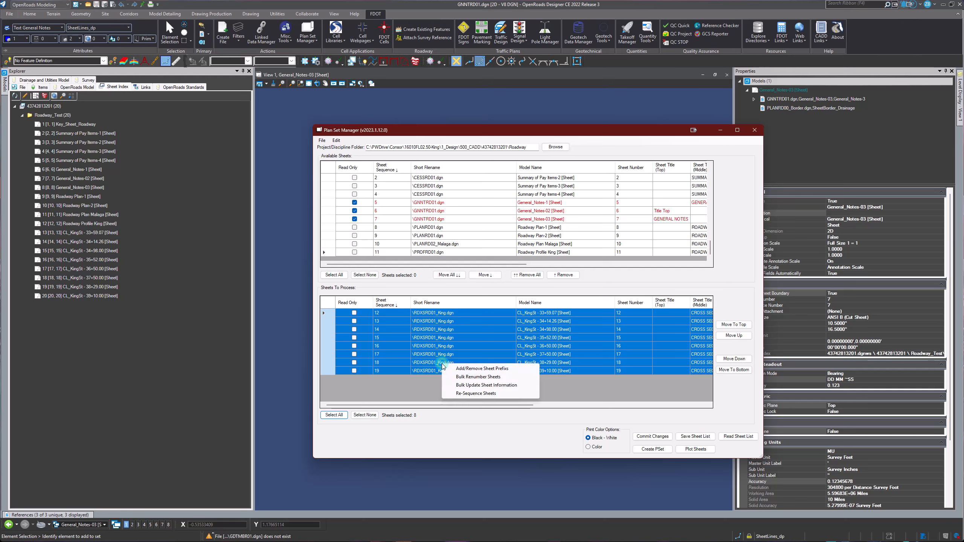
pyautogui.click(465, 386)
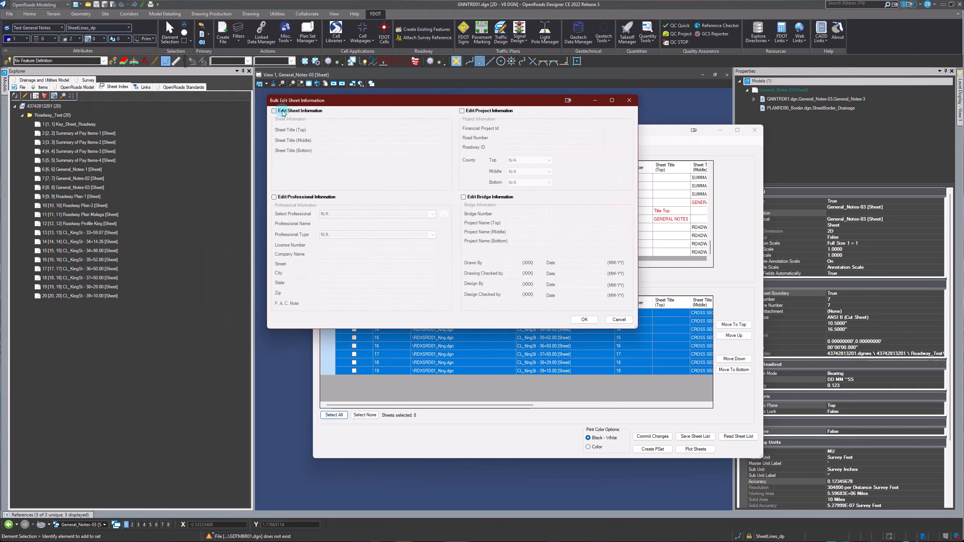
pyautogui.click(274, 111)
pyautogui.click(330, 145)
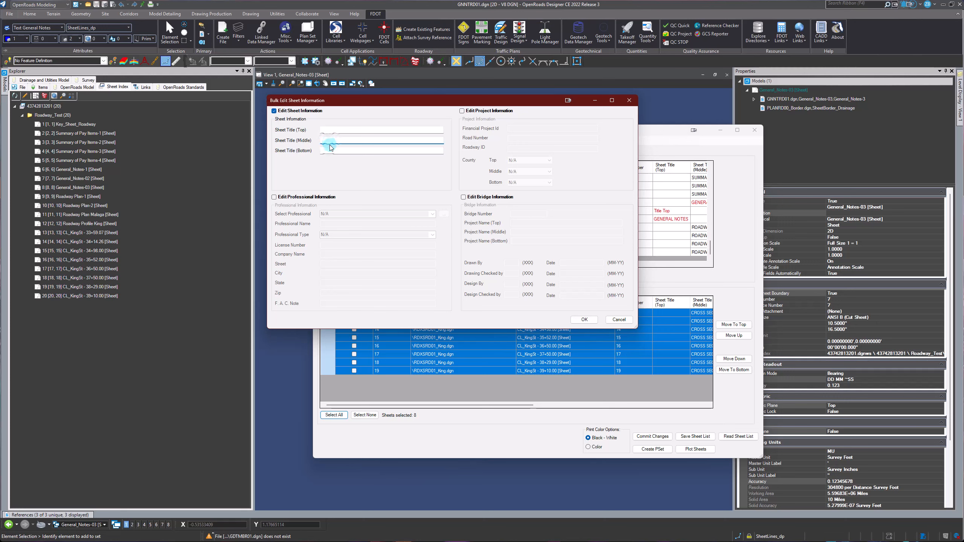
pyautogui.write('ROADWAY CROSS SECTIONS')
pyautogui.click(583, 319)
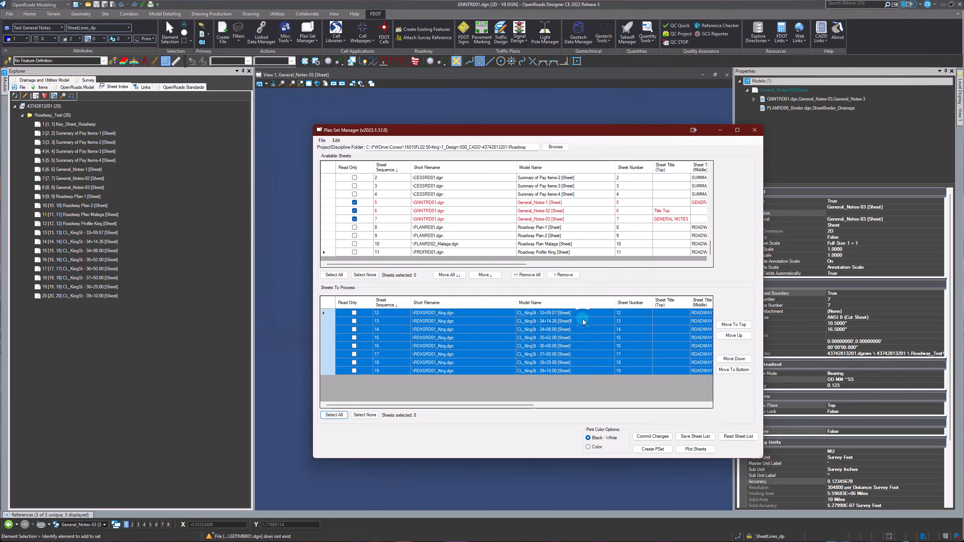
# Commit the title changes to the cross-section sheets and close Plan Set Manager
pyautogui.click(659, 436)
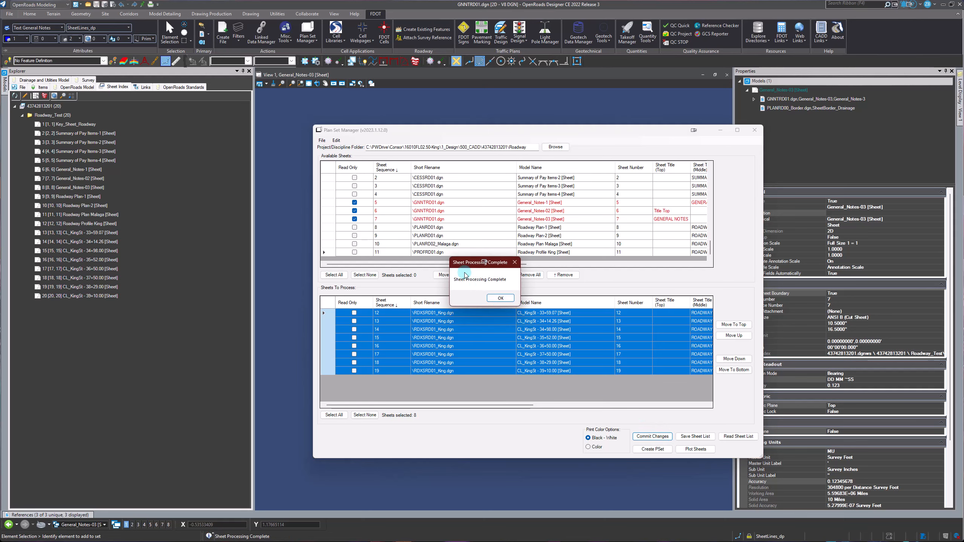
pyautogui.click(500, 298)
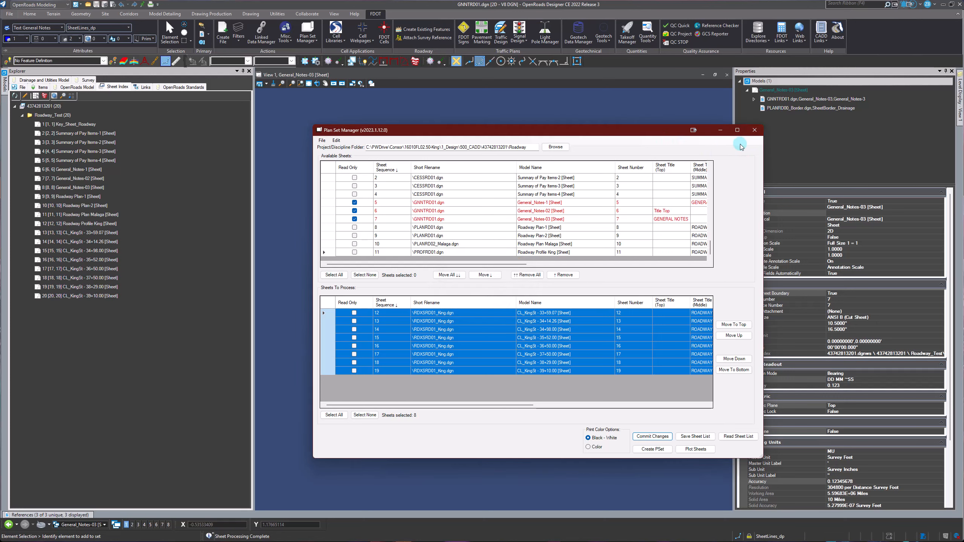
pyautogui.click(757, 131)
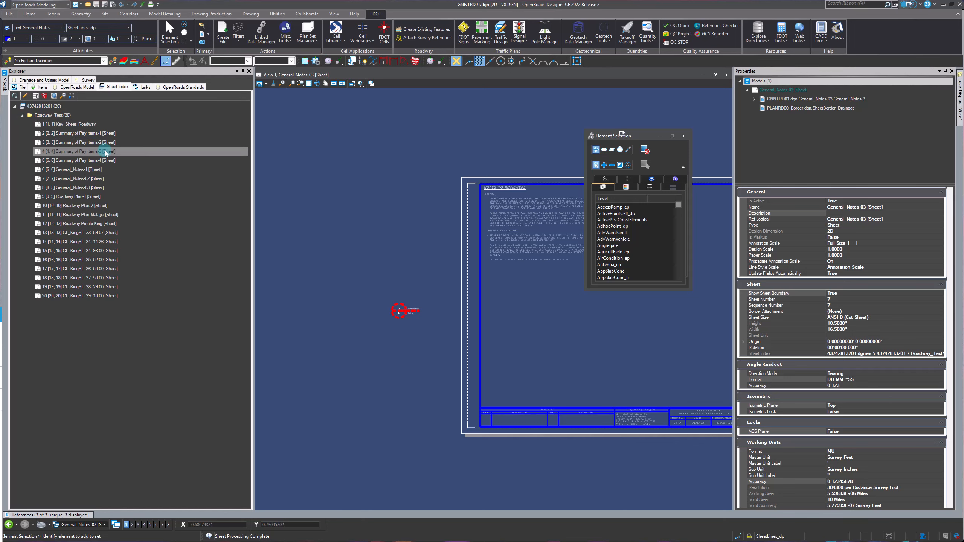
# Update all sheet properties from the root of the sheet index and end the index's editing
pyautogui.click(60, 116)
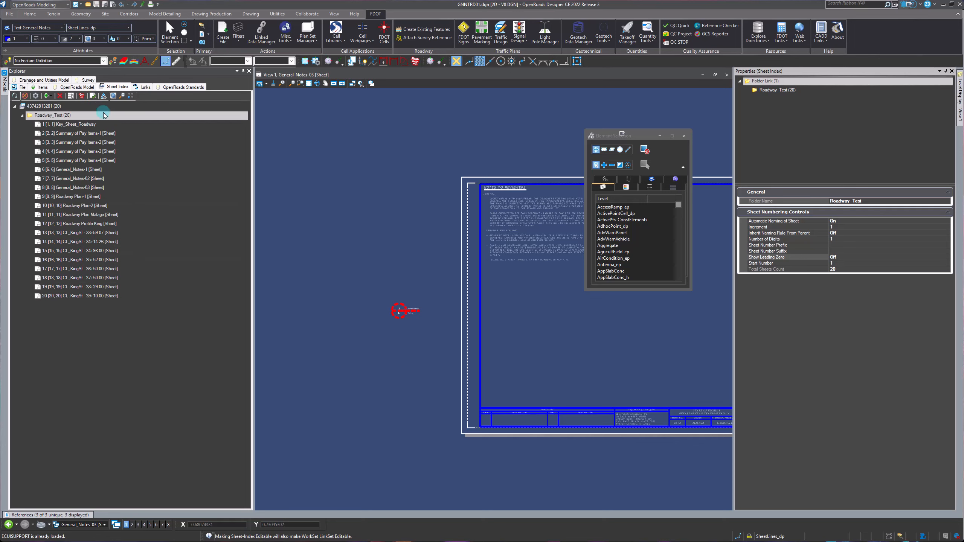
pyautogui.click(95, 106)
pyautogui.click(93, 97)
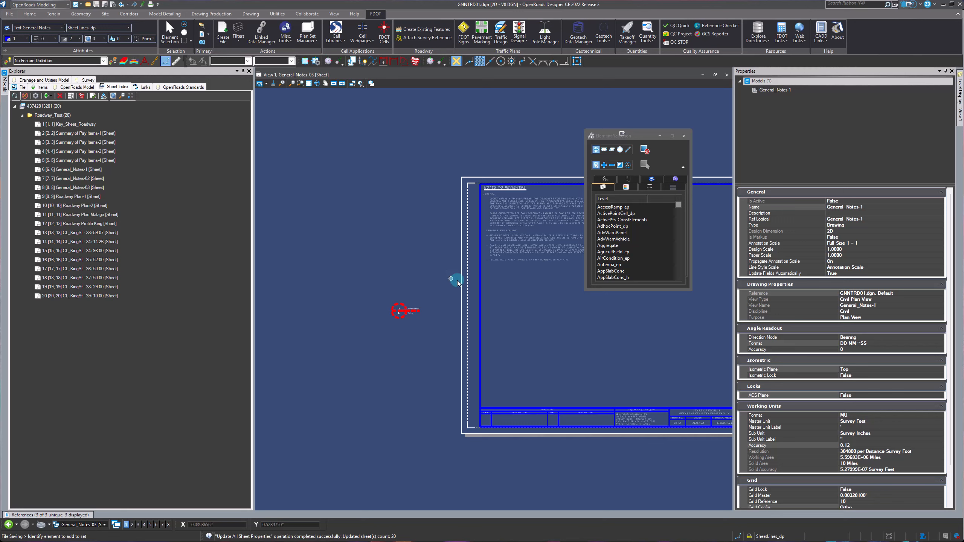
pyautogui.click(25, 96)
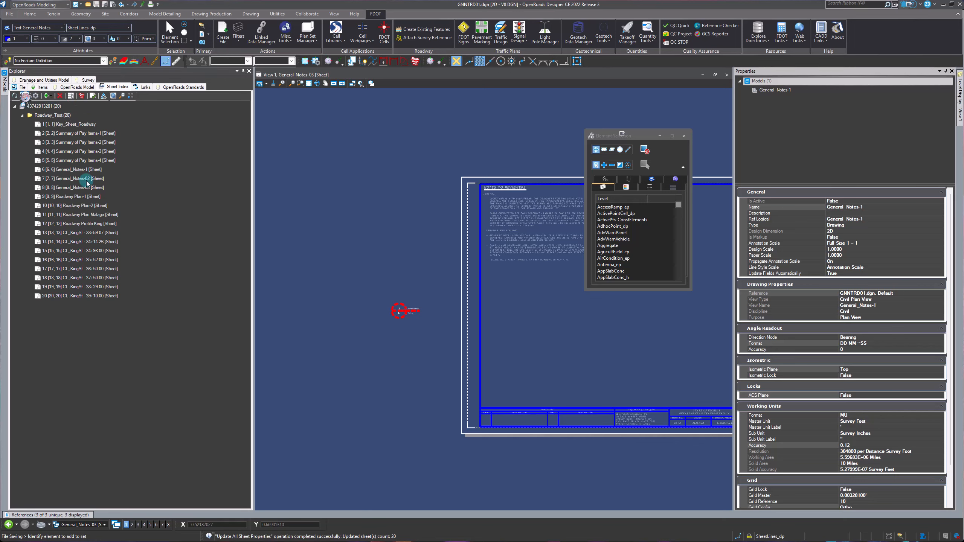
# Open the CL_KingSt - 33+59.07 cross-section sheet and examine its title block's sheet title and number
pyautogui.click(408, 335)
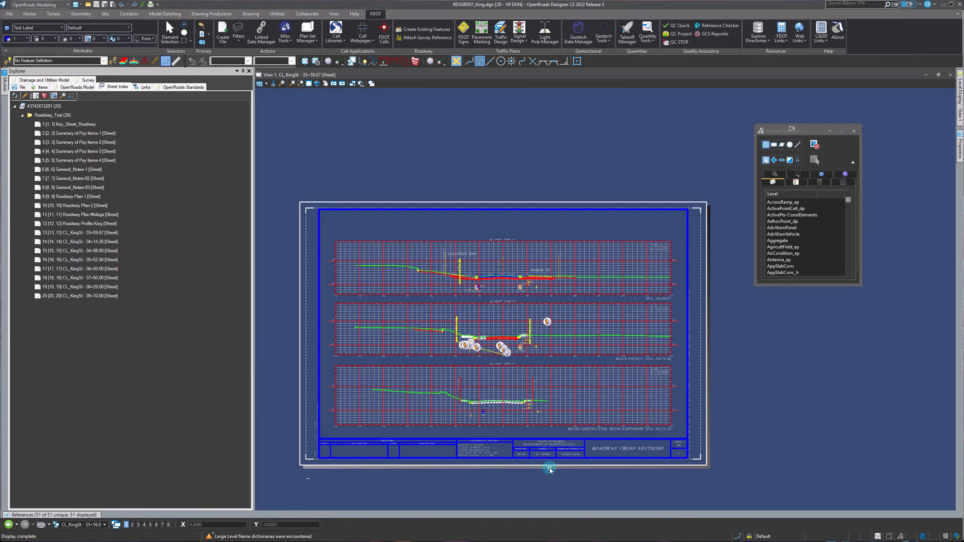
pyautogui.scroll(2, 687, 474)
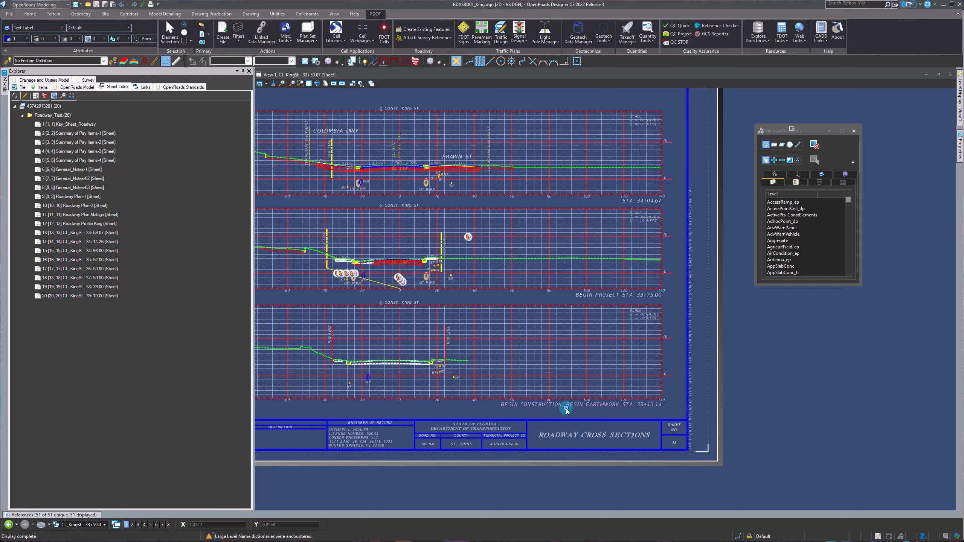
pyautogui.scroll(-2, 773, 365)
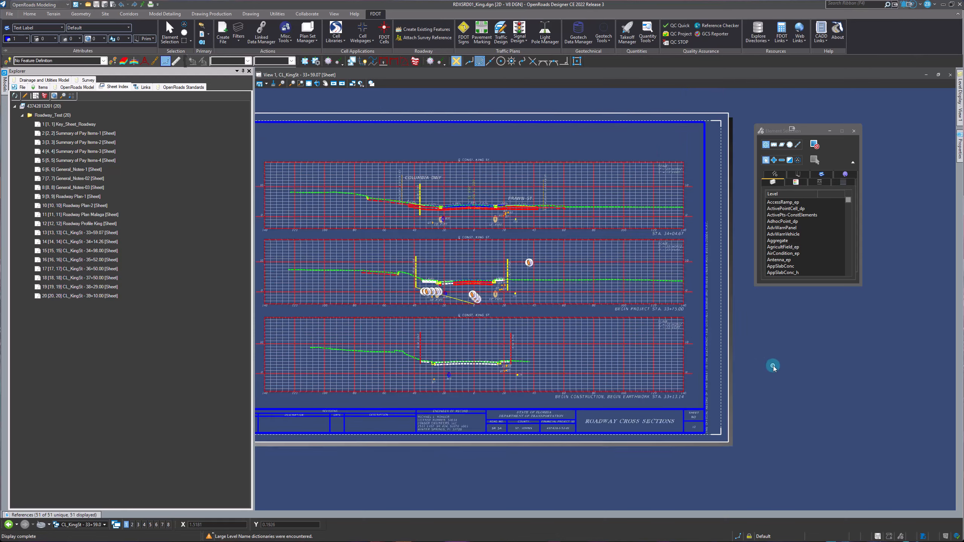
# Review the sheet numbers of the models in RDXSRD01_King.dgn and open the CL_KingSt - 34+14.26 sheet
pyautogui.click(5, 85)
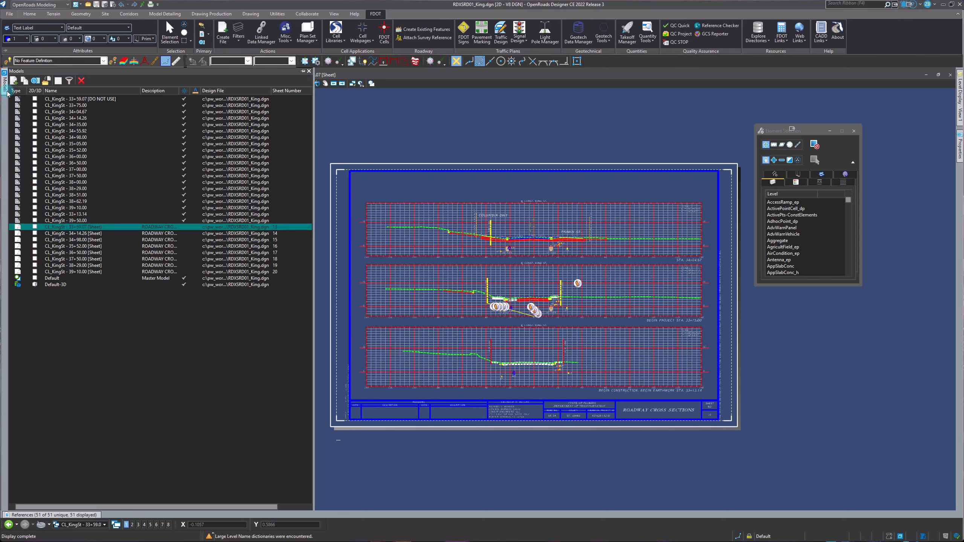
pyautogui.click(393, 105)
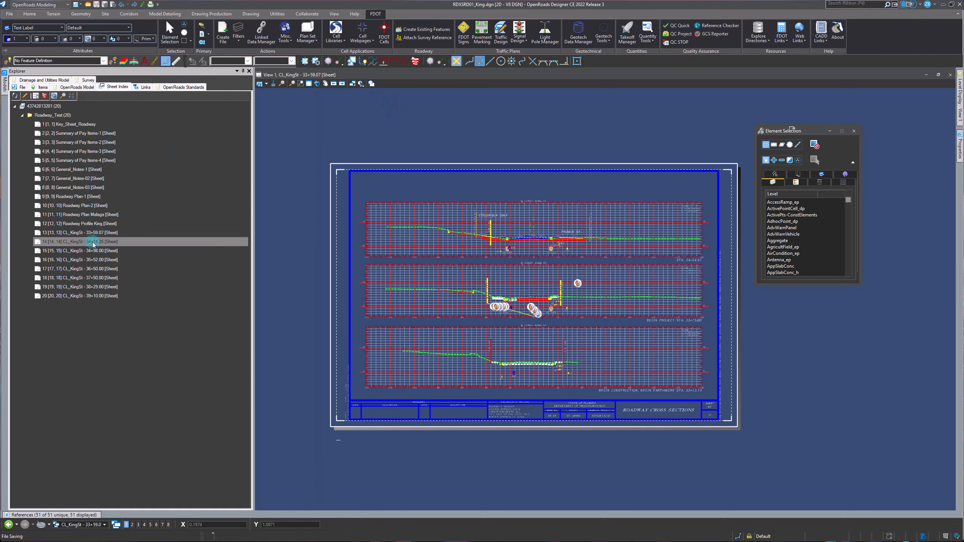
pyautogui.moveTo(5, 86)
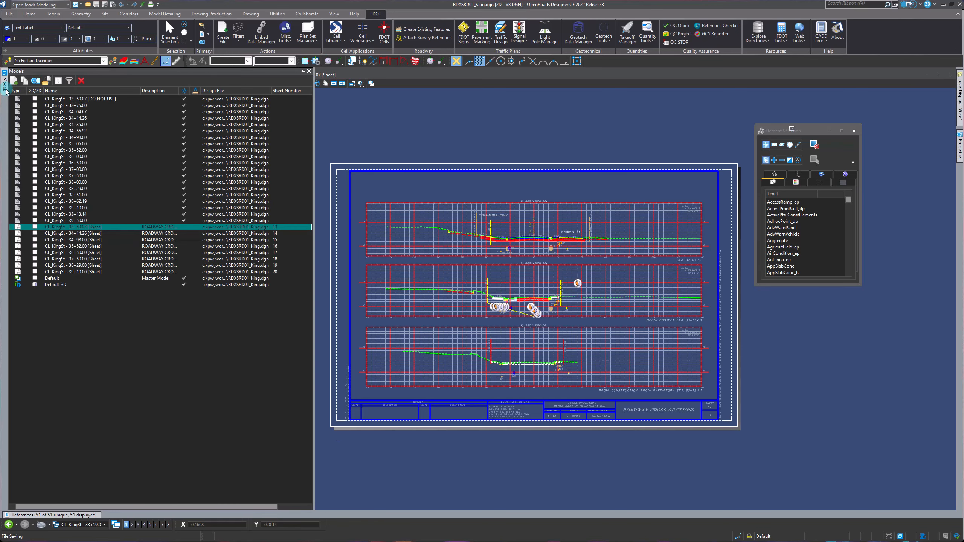
pyautogui.doubleClick(92, 235)
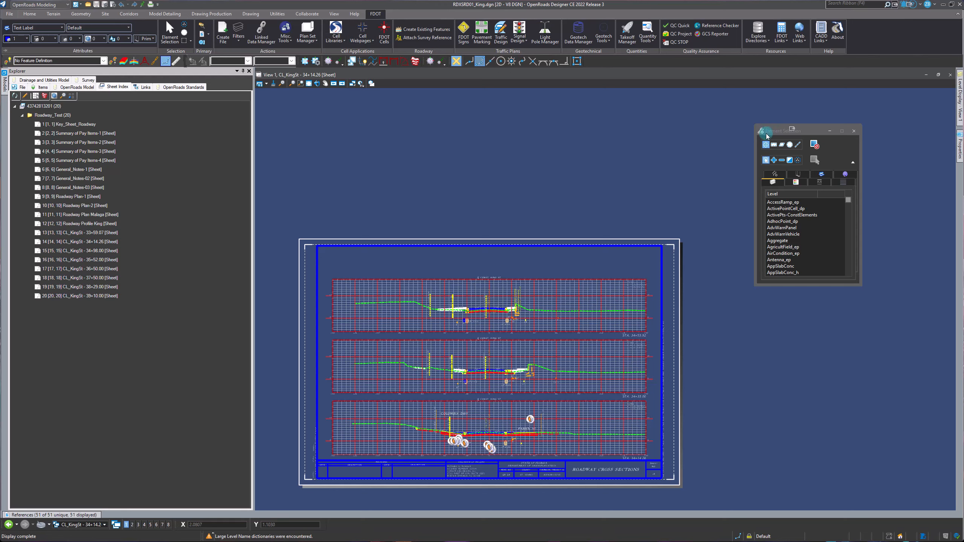
pyautogui.moveTo(770, 132); pyautogui.dragTo(798, 115)
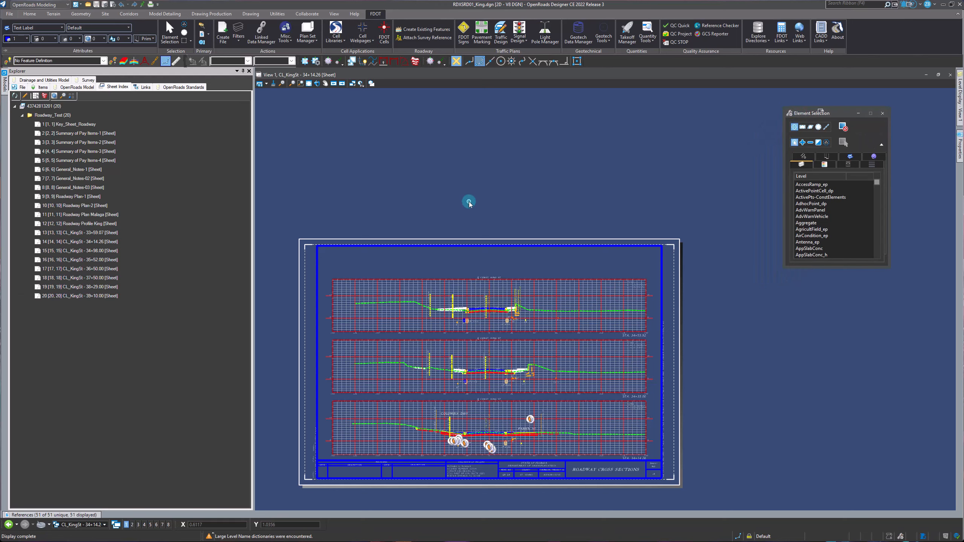